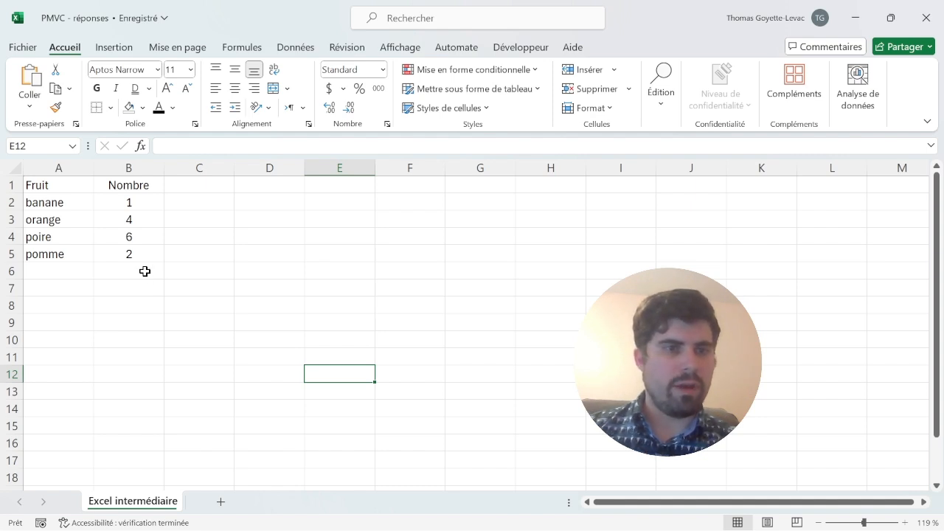
drag(133, 254, 76, 184)
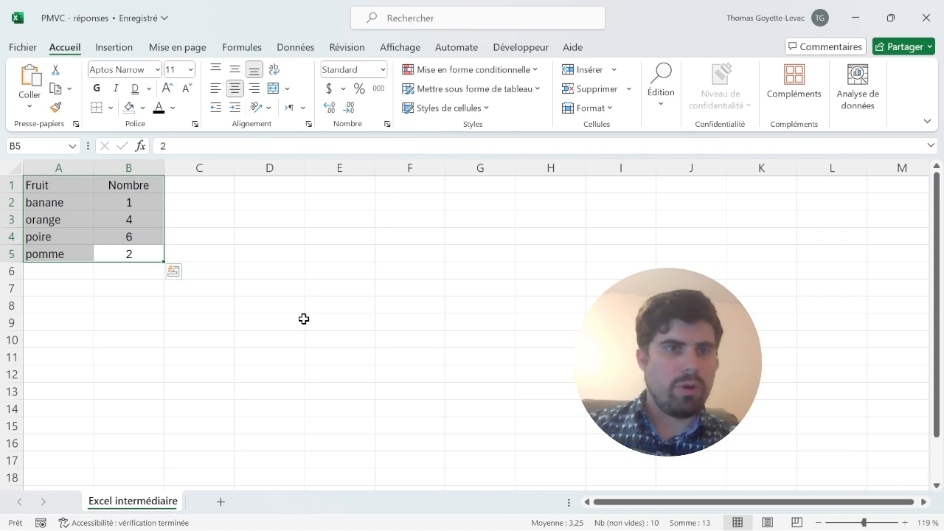
click(76, 189)
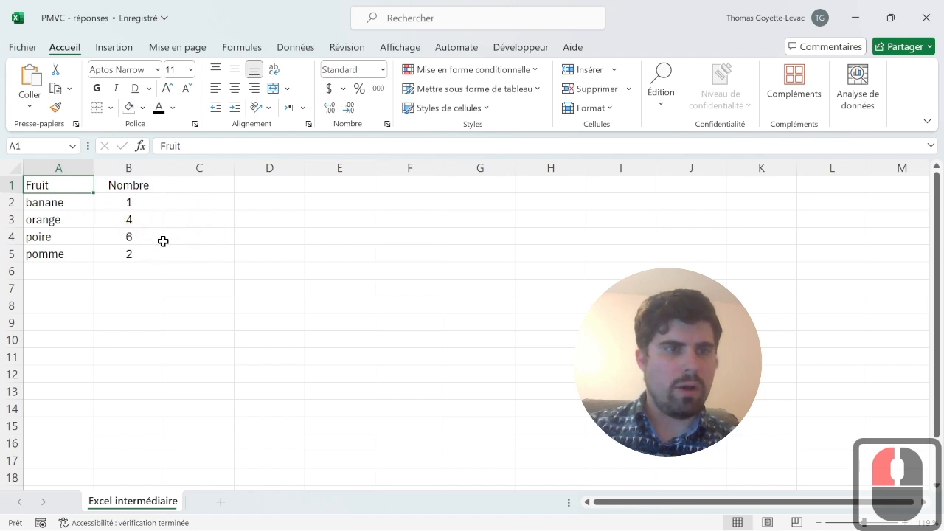
click(128, 185)
click(122, 254)
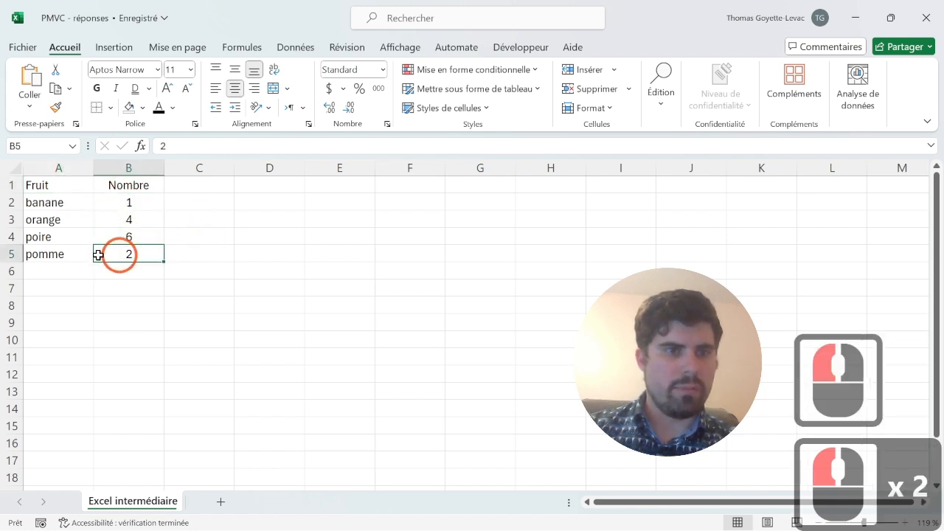
- Format the range A1:B5 as a table with headers, using the light grey banded style
click(60, 248)
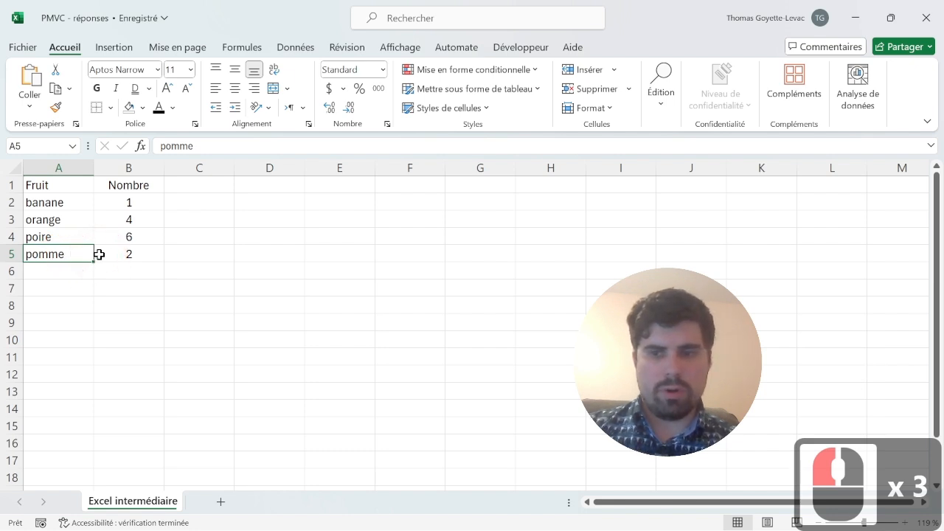
key(ctrl+shift+Up)
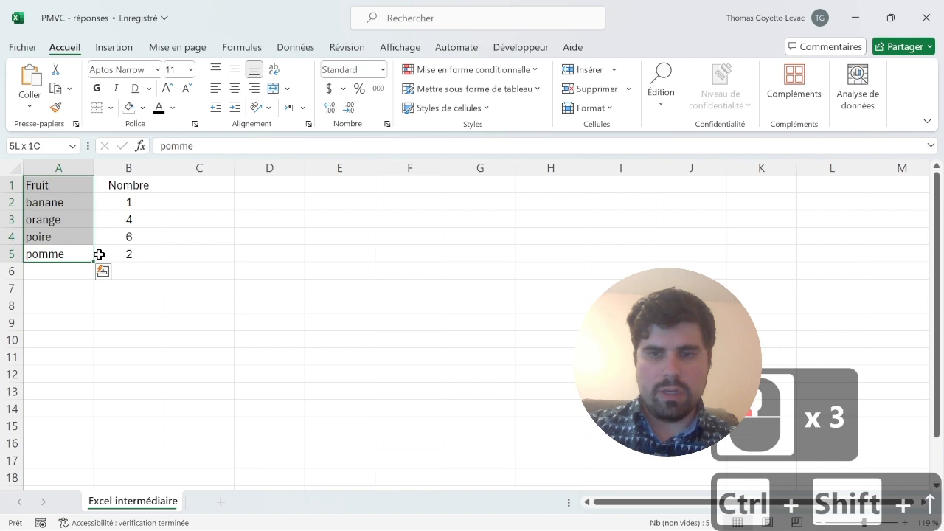
key(ctrl+shift+Right)
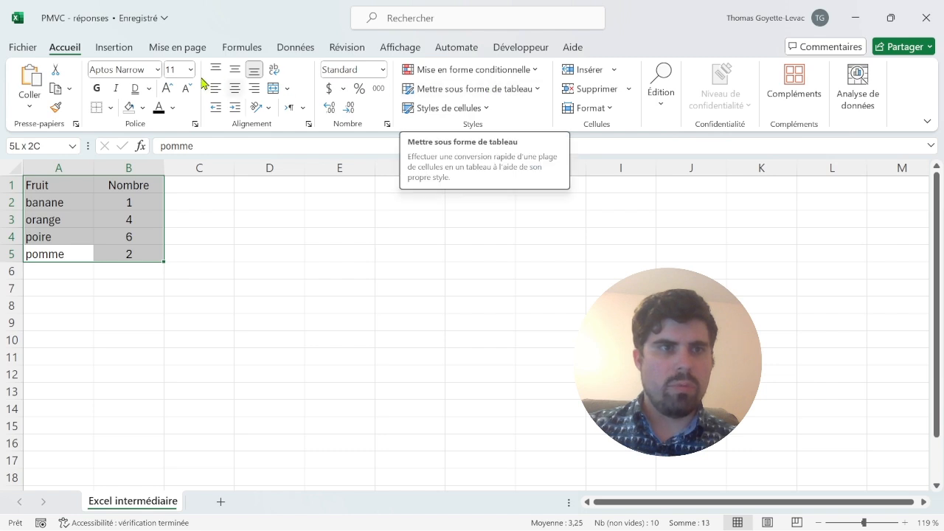
click(491, 89)
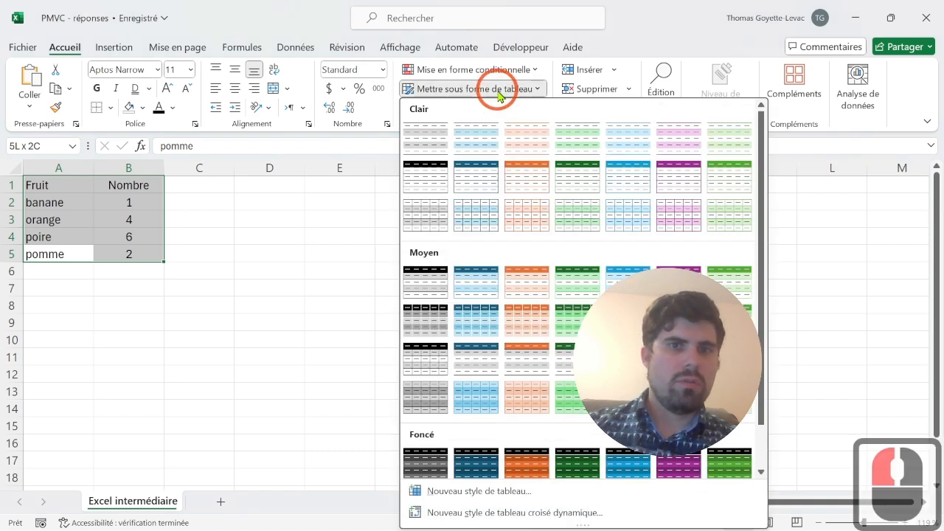
click(427, 142)
click(407, 236)
click(389, 305)
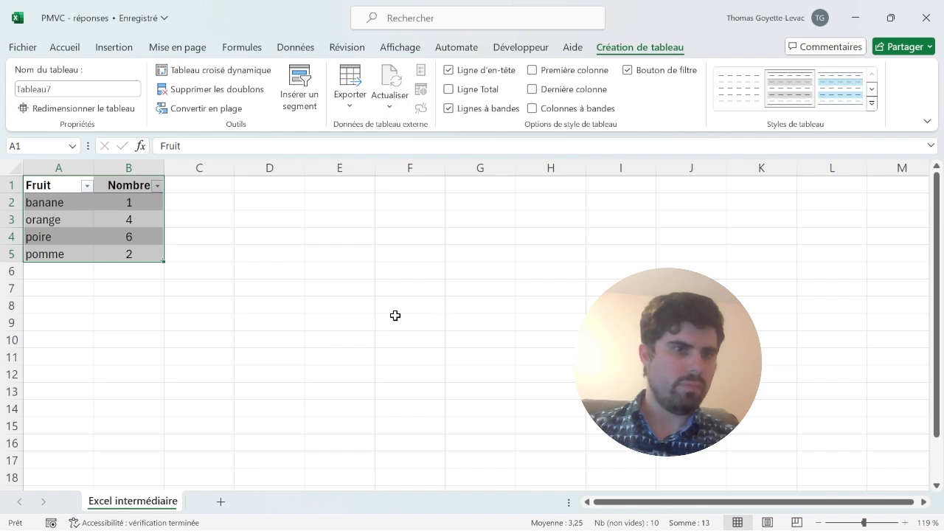
click(158, 186)
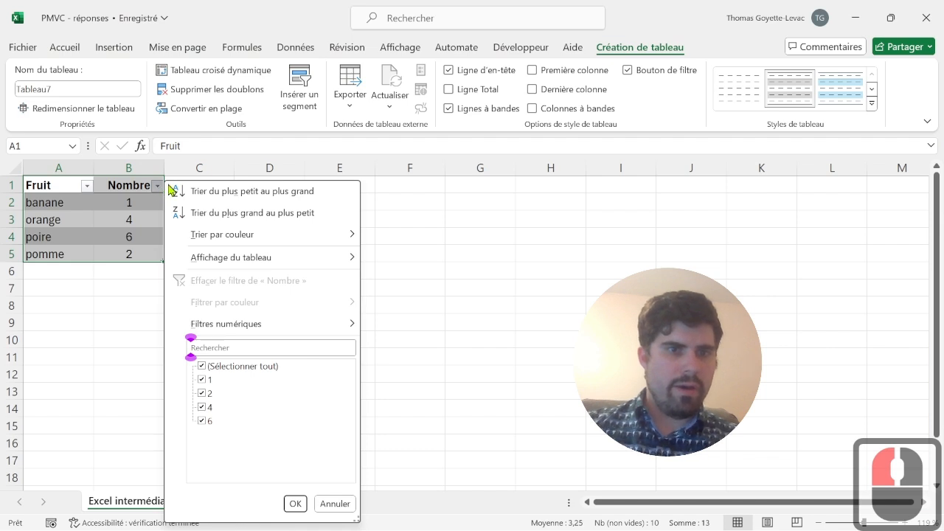
click(279, 232)
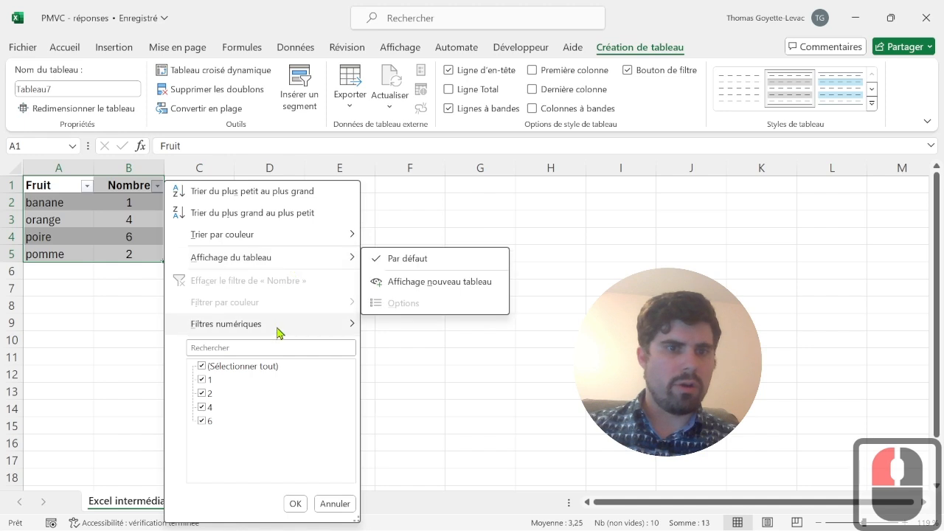
mouse_move(302, 329)
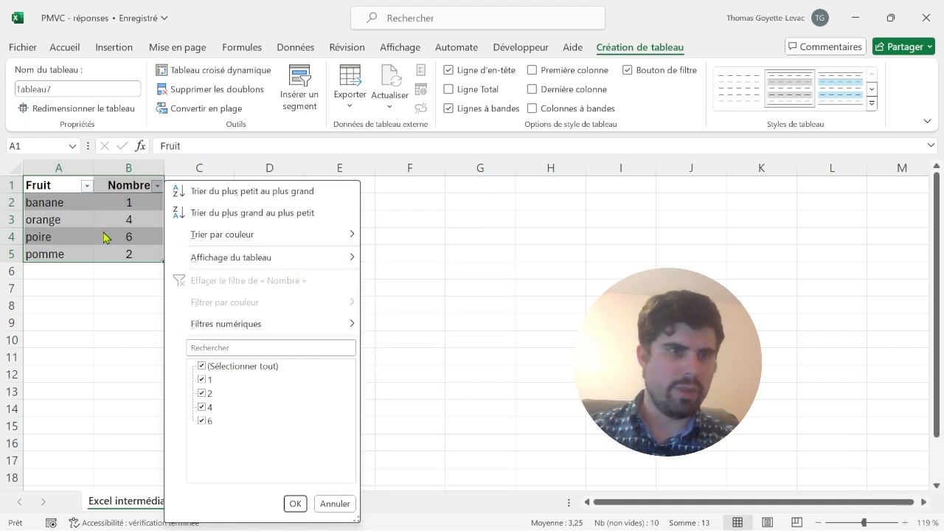
click(71, 188)
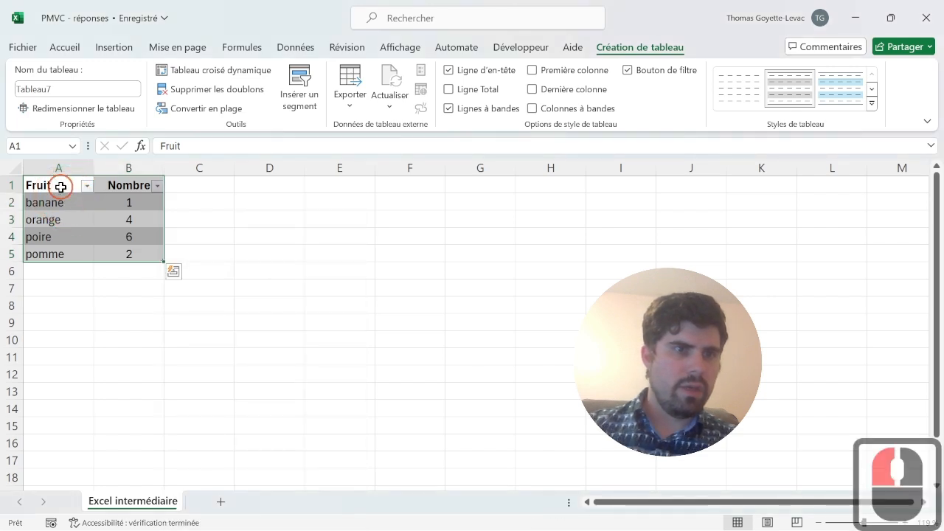
- Sort the table by Fruit from A to Z, and re-sort it by Nombre from smallest to largest
click(78, 189)
click(87, 185)
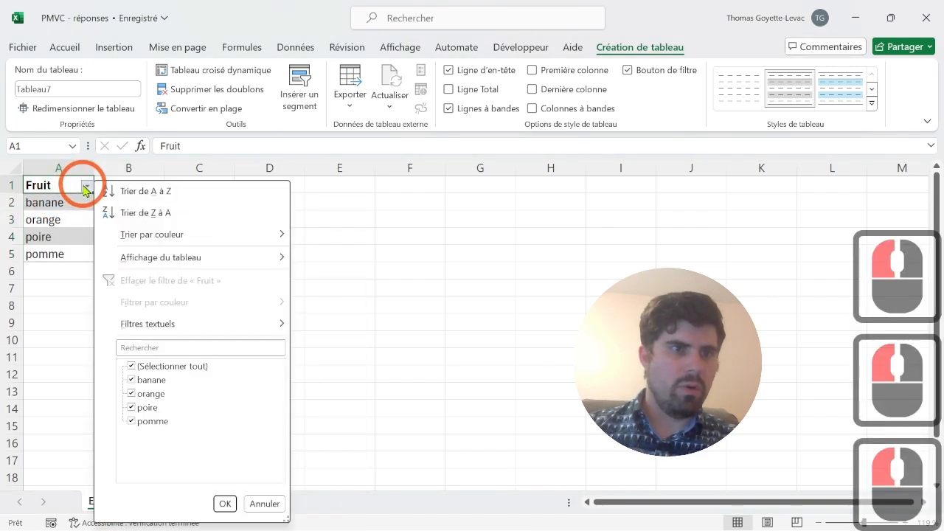
click(130, 192)
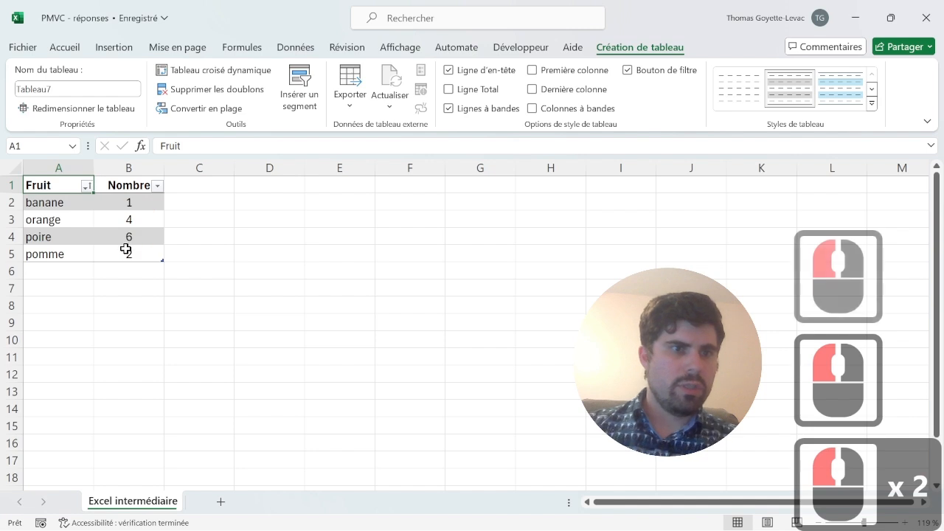
click(157, 185)
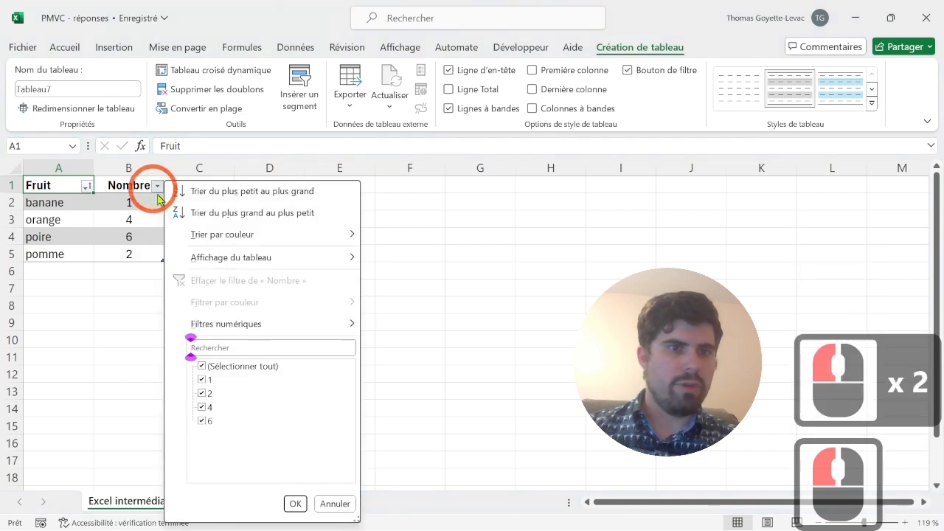
click(216, 193)
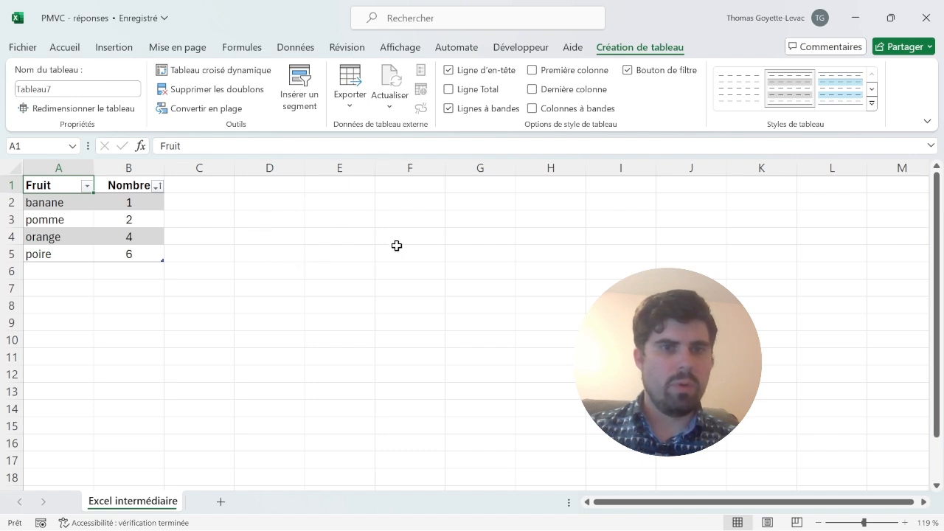
- Enter a MIN formula in cell E2 that covers the table's Nombre column, =MIN(Tableau7[Nombre])
click(355, 206)
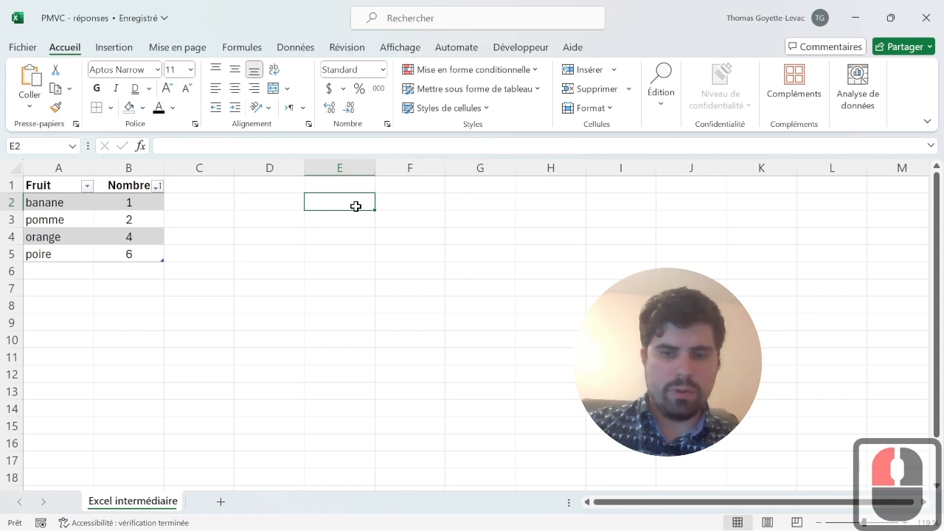
text(=MIN)
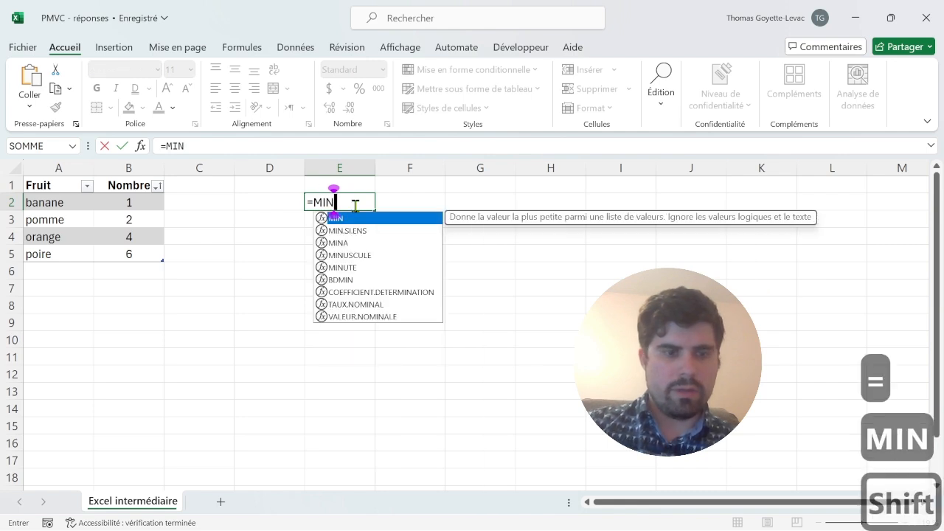
key(Caps_Lock)
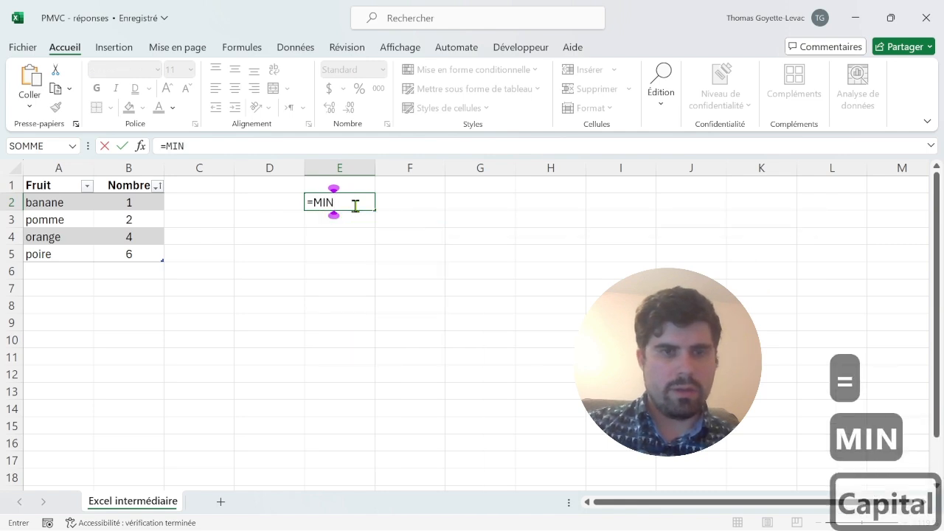
text(()
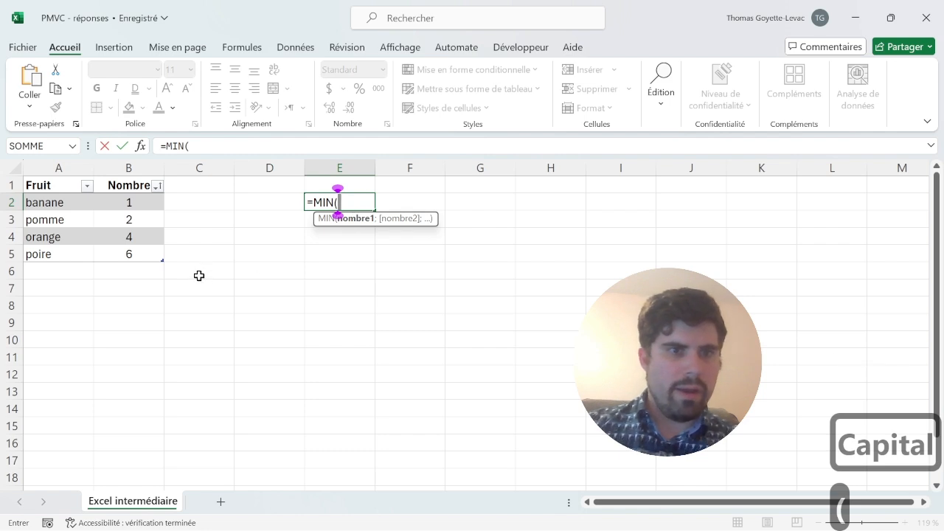
click(125, 175)
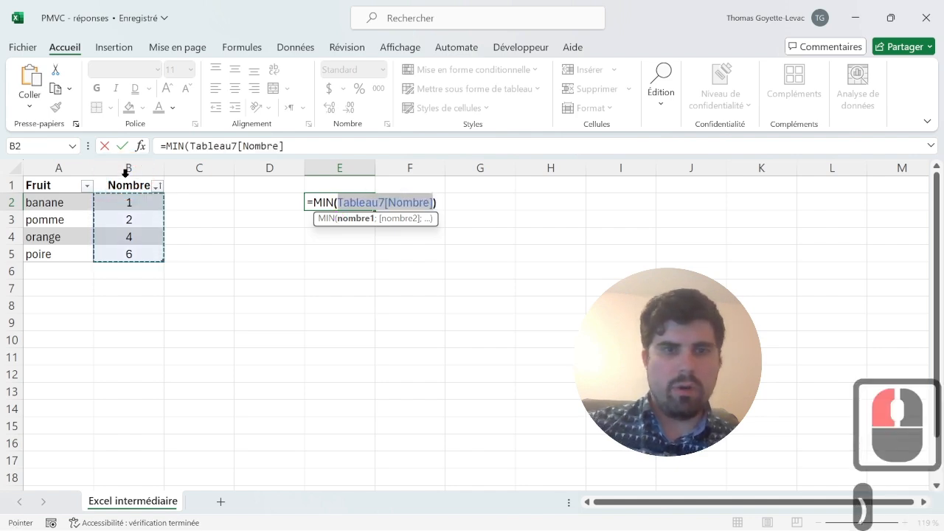
text())
key(Return)
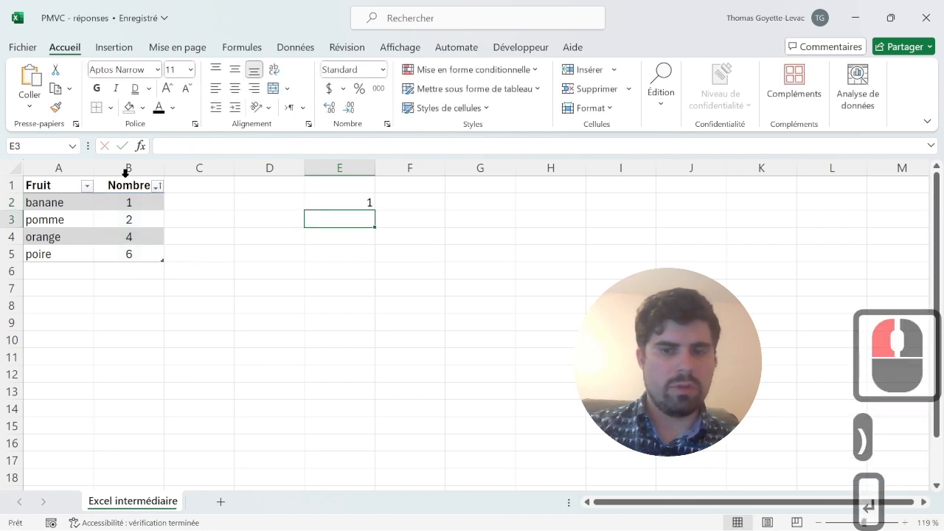
- Label the minimum formula by entering "Minimum :" in cell D2
key(Up)
key(Left)
text(M)
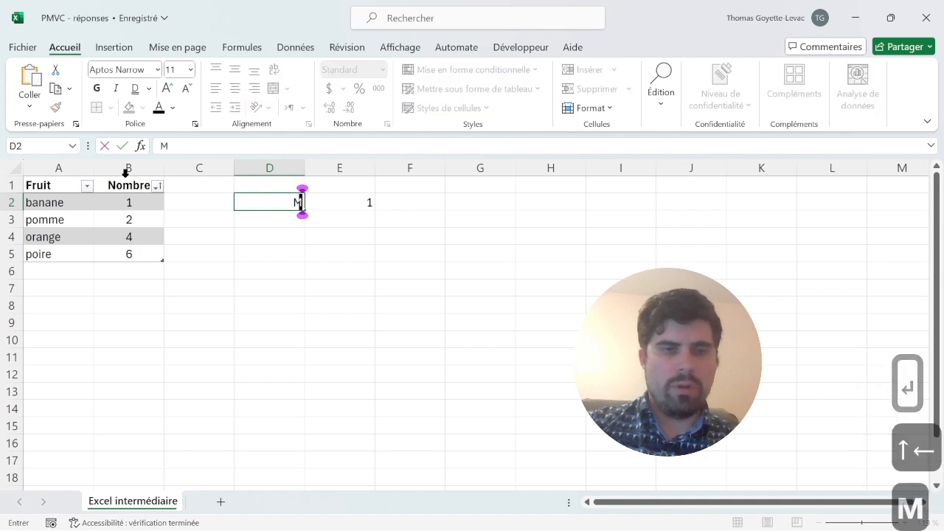
text(inim)
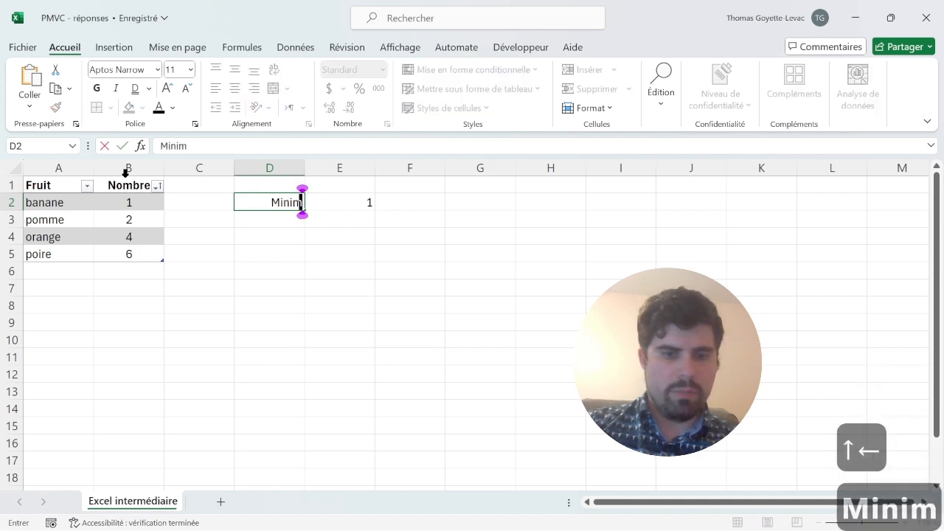
text(um :)
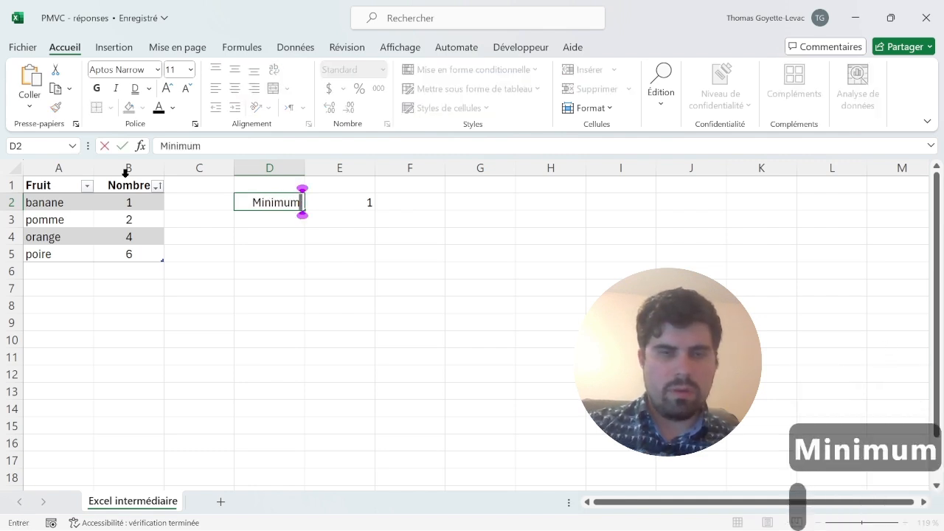
key(Return)
key(Right)
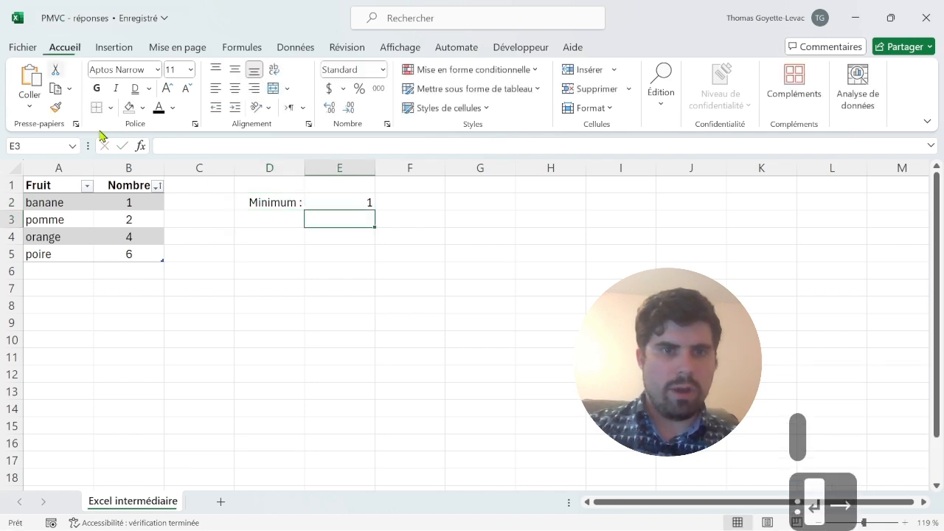
- Copy the label and formula in D2:E2 into D3:E3
click(288, 204)
drag(288, 204, 344, 199)
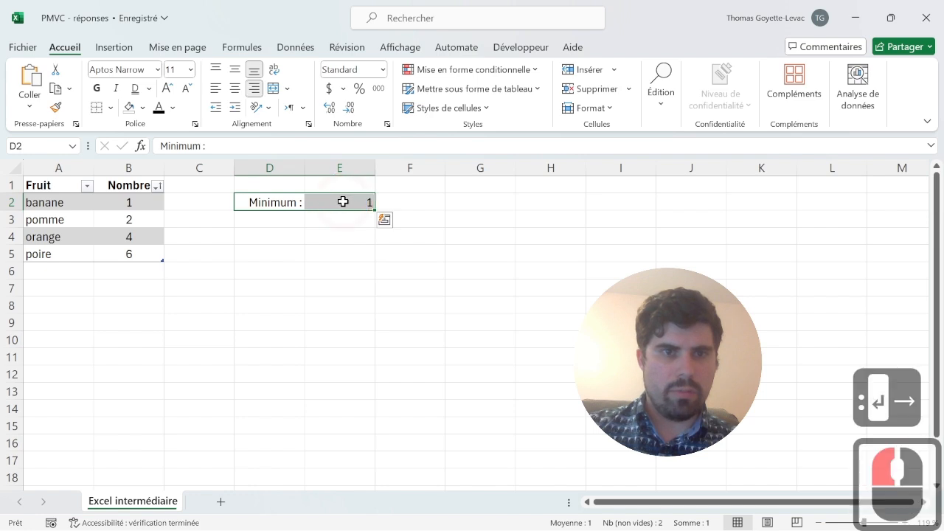
key(ctrl+c)
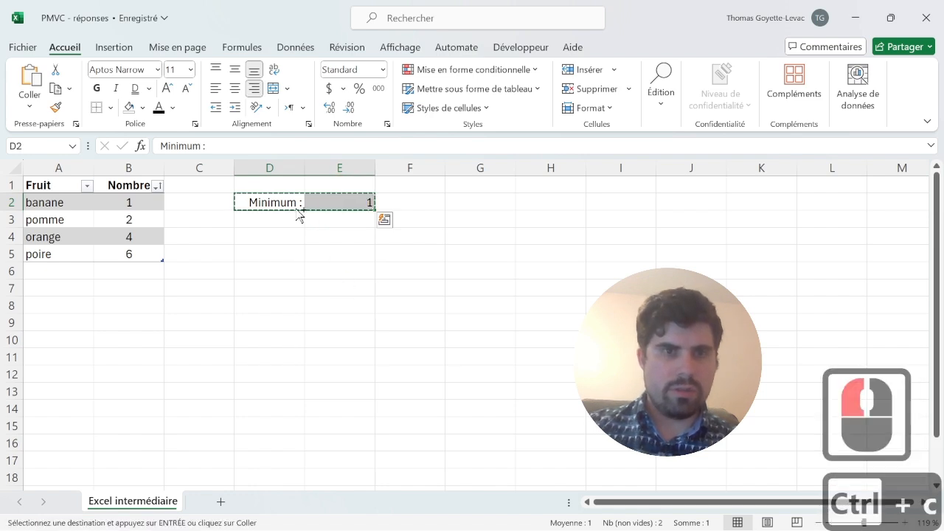
drag(275, 215, 380, 223)
key(ctrl+v)
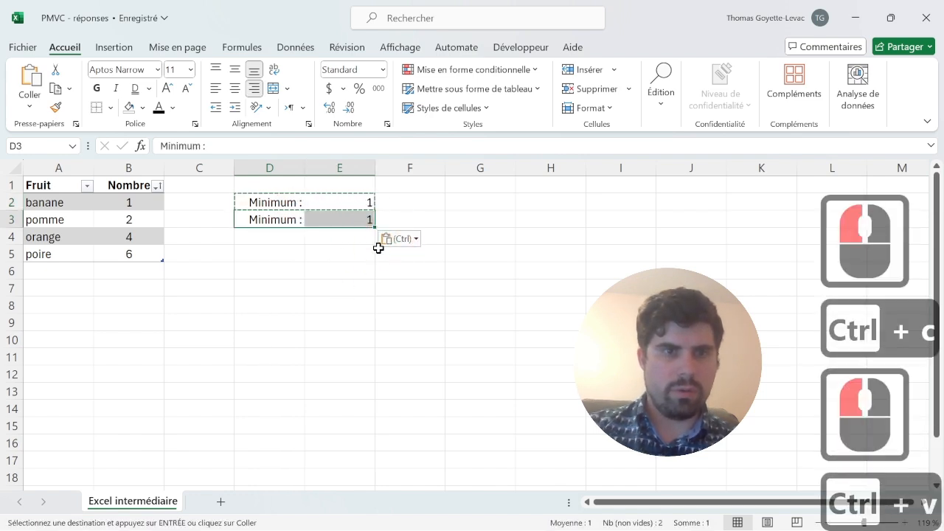
- Change the copied label in cell D3 to "Maximum :"
click(287, 219)
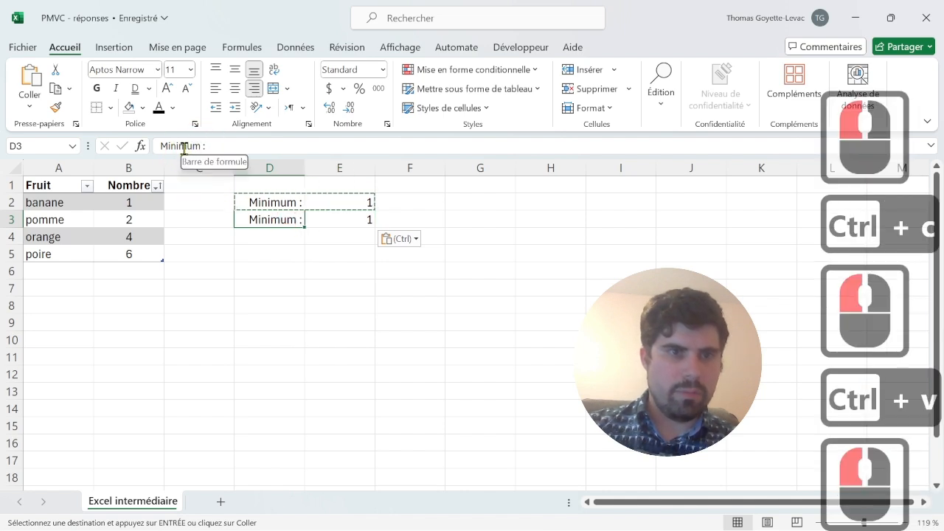
drag(185, 148, 169, 149)
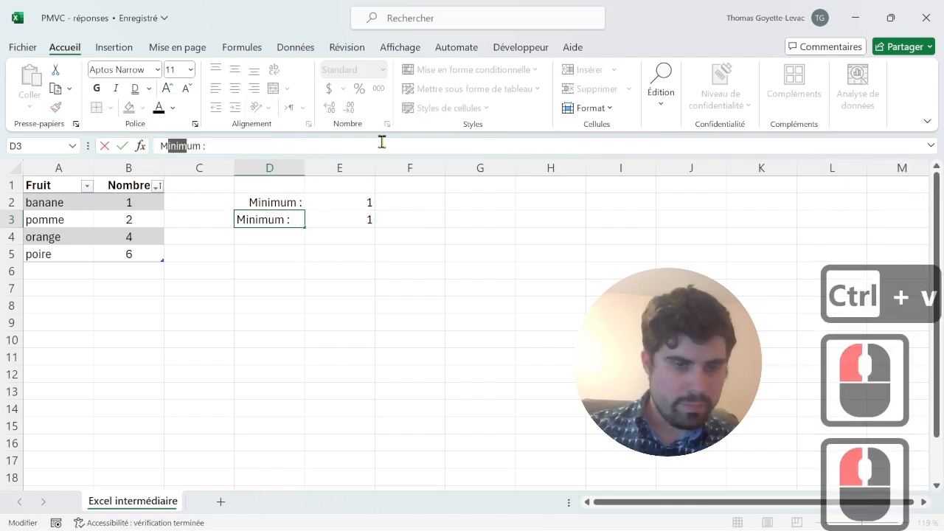
text(axi)
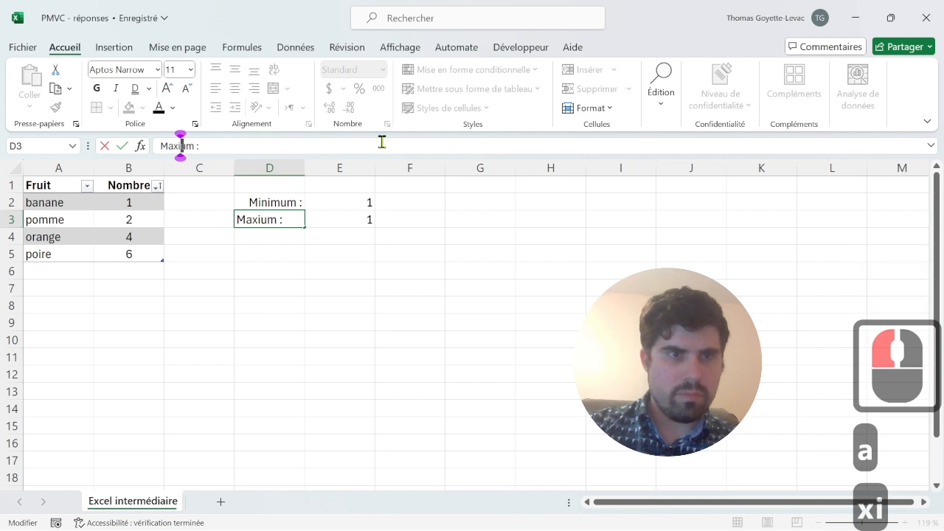
text(m)
key(Return)
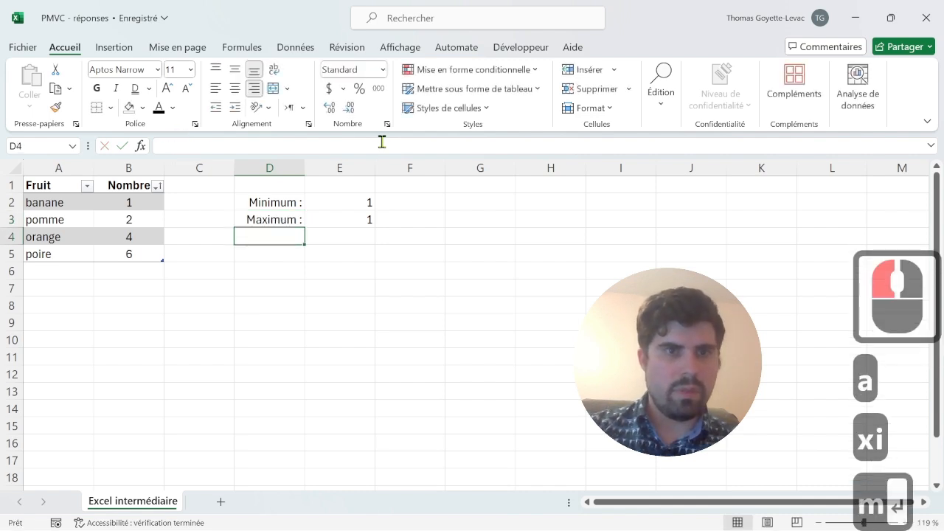
- Change the copied formula in cell E3 to MAX, so it reads =MAX(Tableau7[Nombre])
click(332, 221)
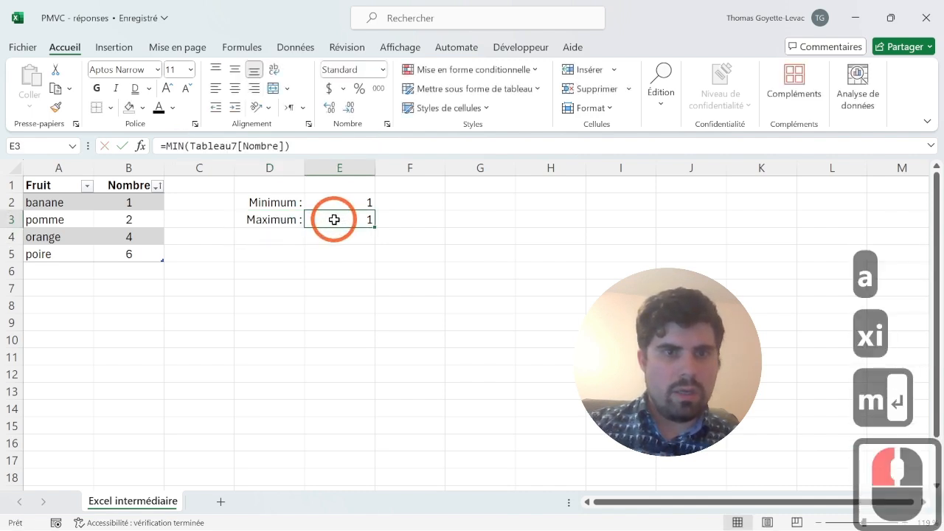
click(190, 146)
key(BackSpace)
key(BackSpace)
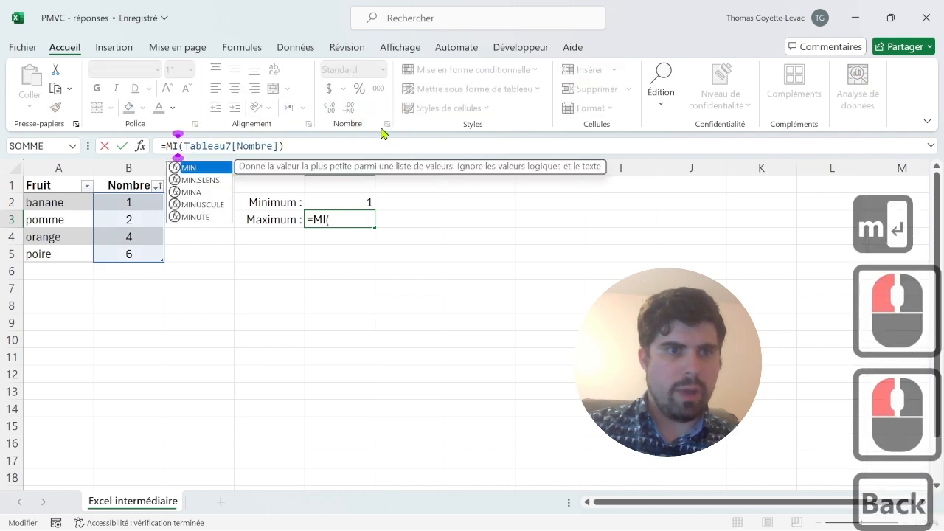
text(ax)
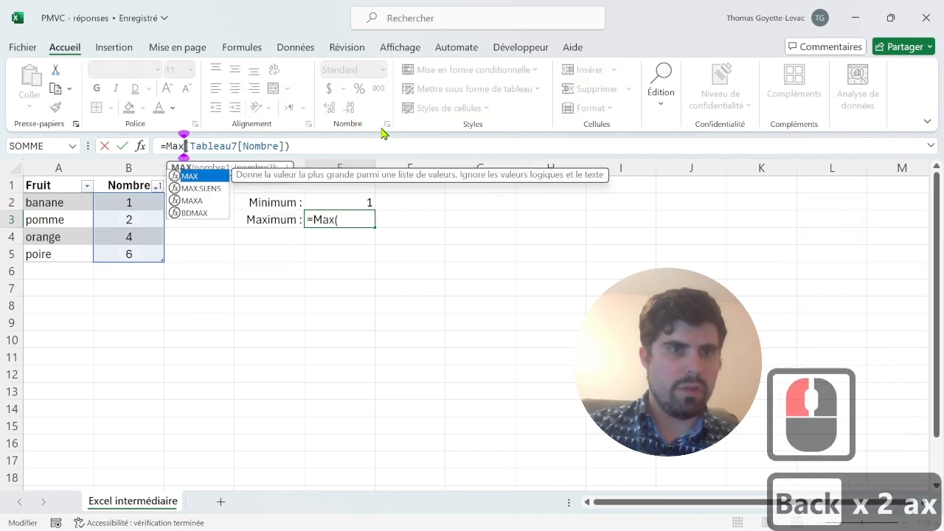
key(Return)
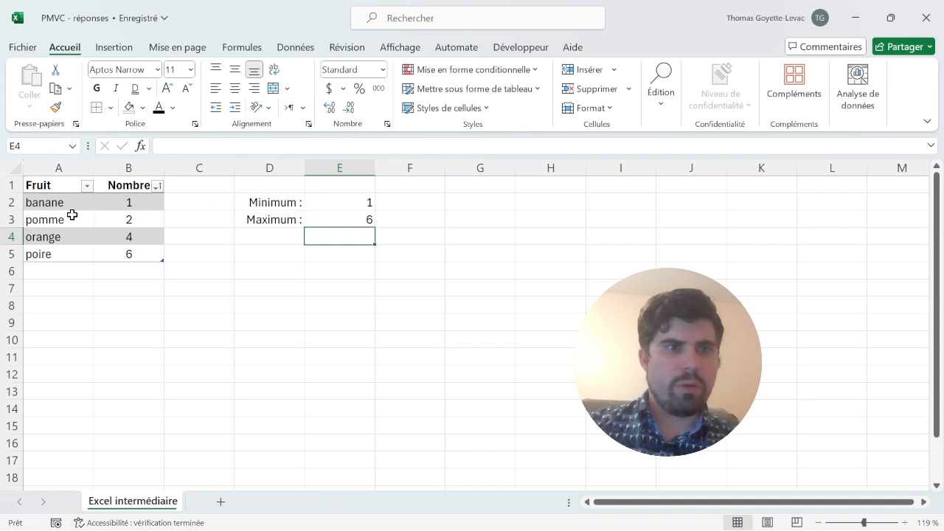
- Nest the MIN formula in cell E2 inside a RECHERCHEX function as its lookup value
click(358, 205)
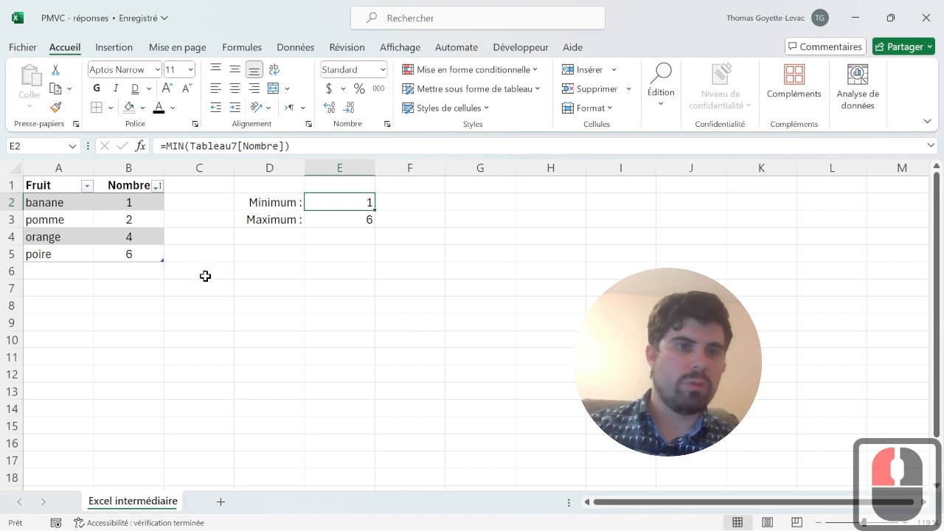
click(165, 146)
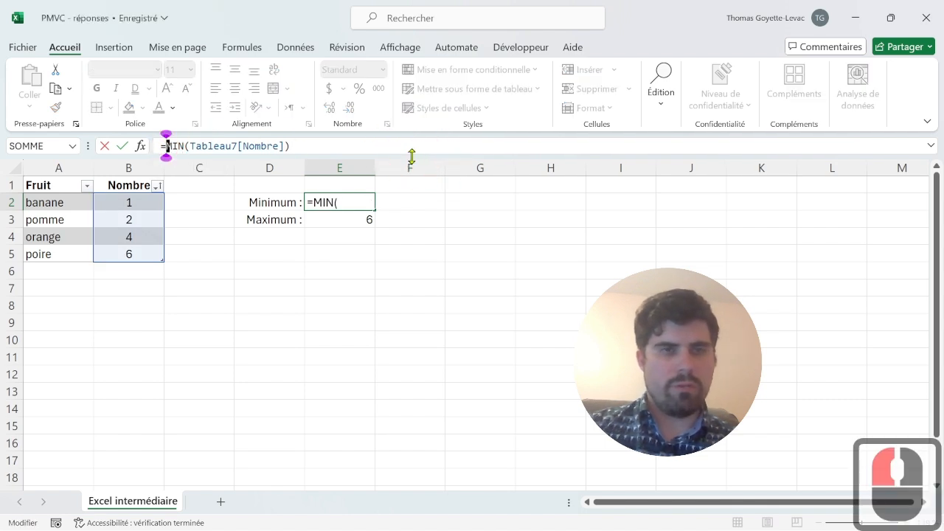
text(recherch)
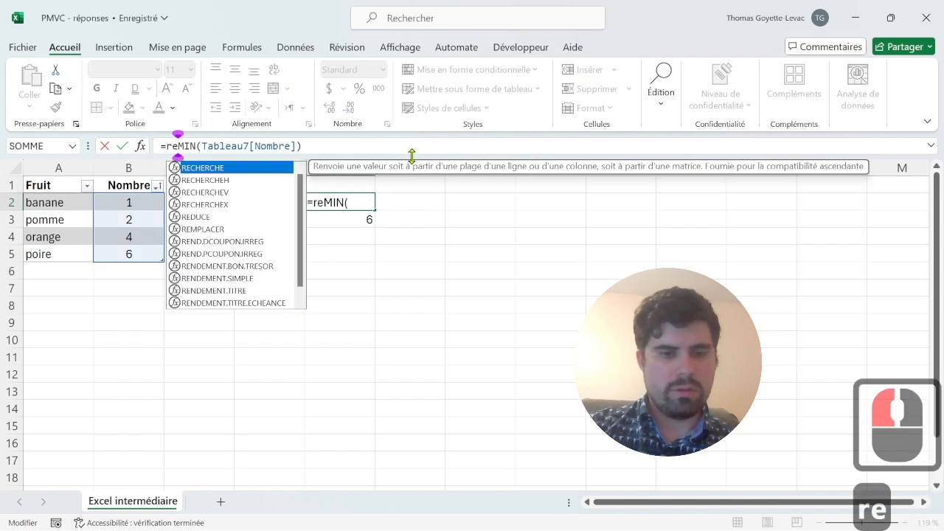
text(e)
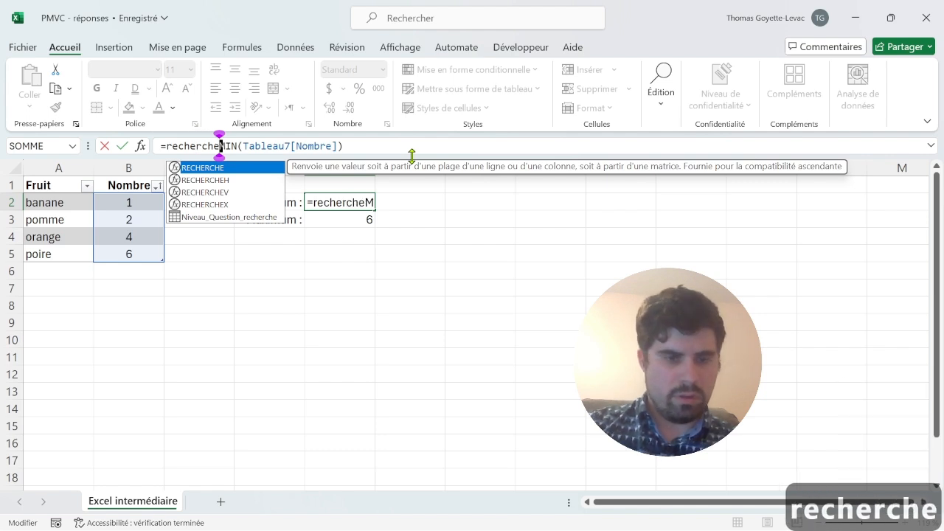
text(x()
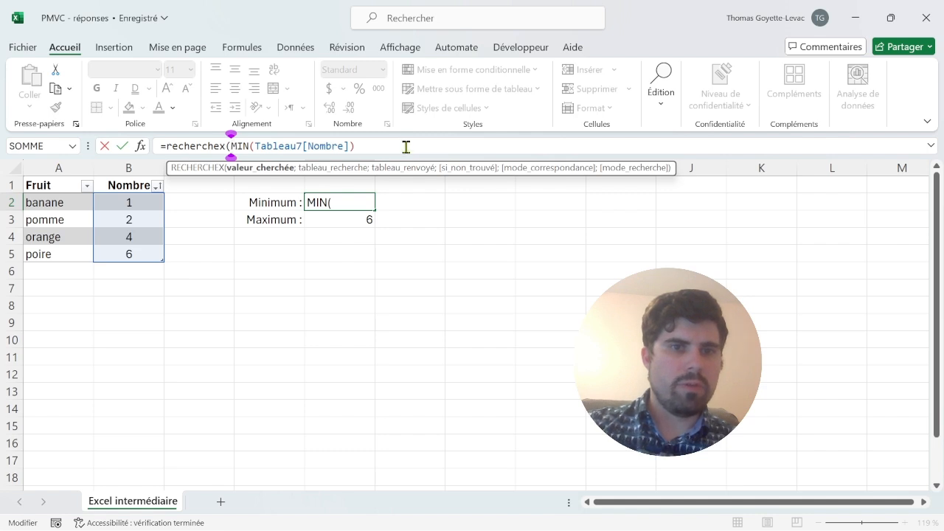
- Set the RECHERCHEX lookup array to Tableau7[Nombre] and the return array to Tableau7[Fruit]
click(405, 147)
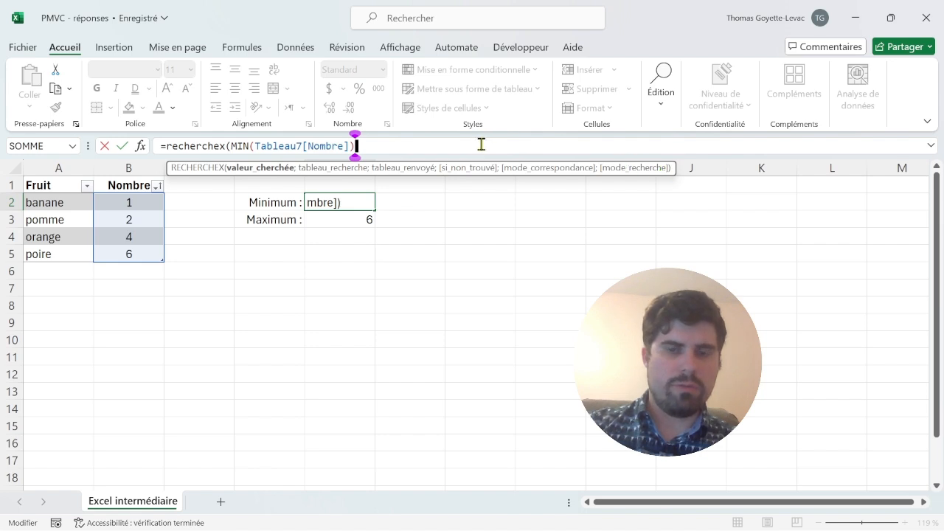
text(;)
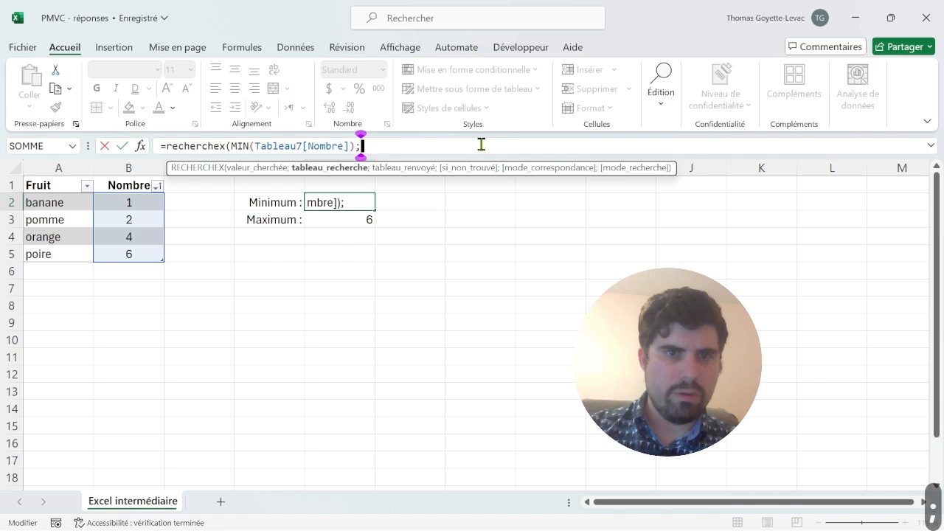
click(130, 175)
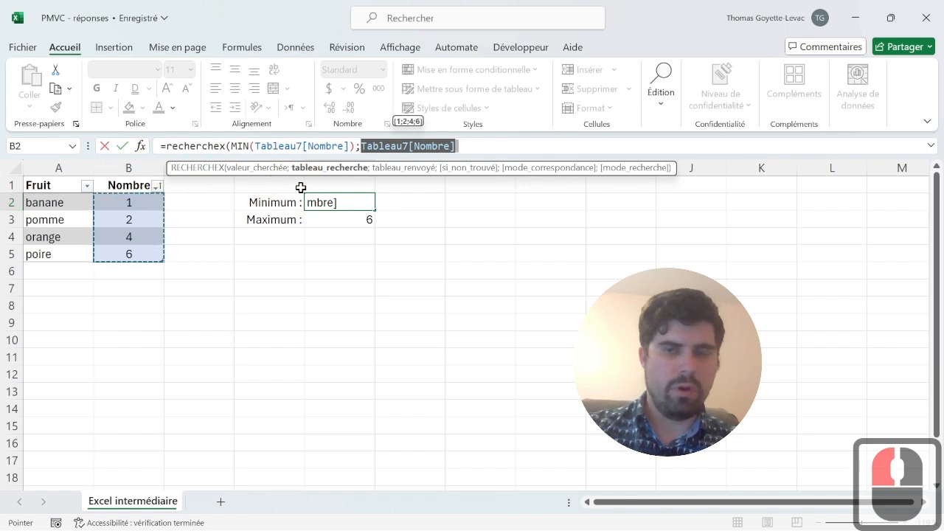
click(479, 142)
text(;)
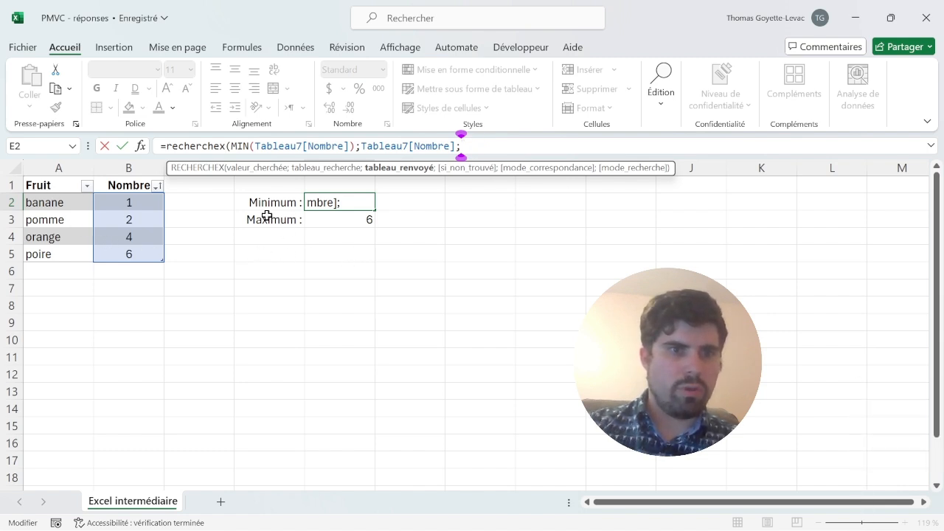
click(60, 172)
click(642, 144)
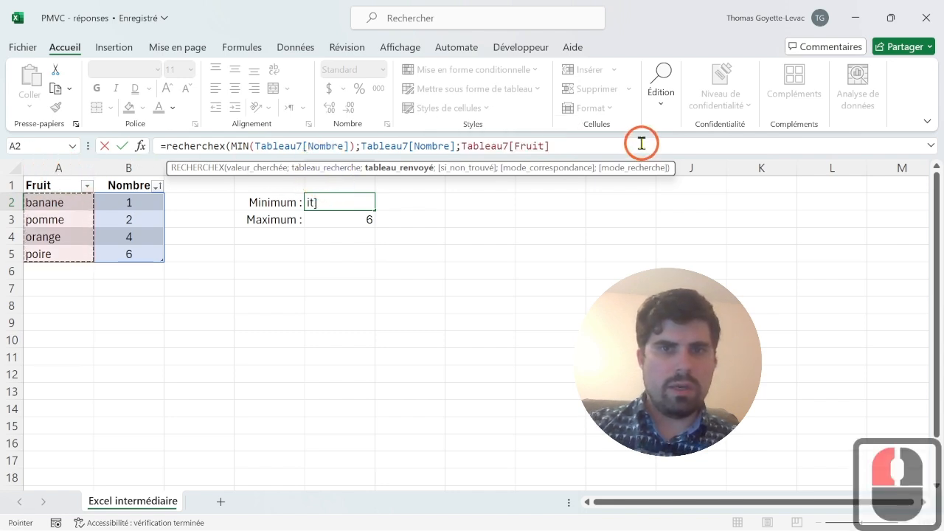
click(642, 143)
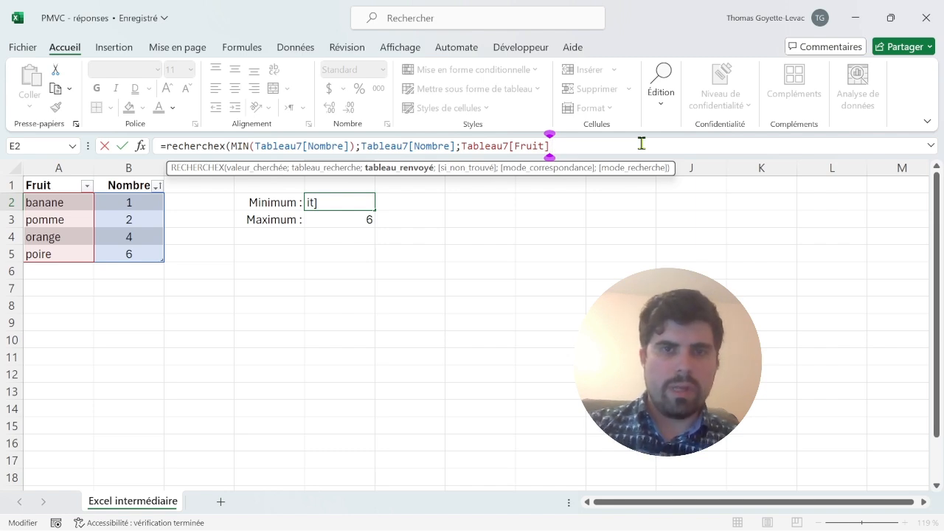
- Make RECHERCHEX return an empty text "" when nothing is found, and complete the formula in E2
text(;)
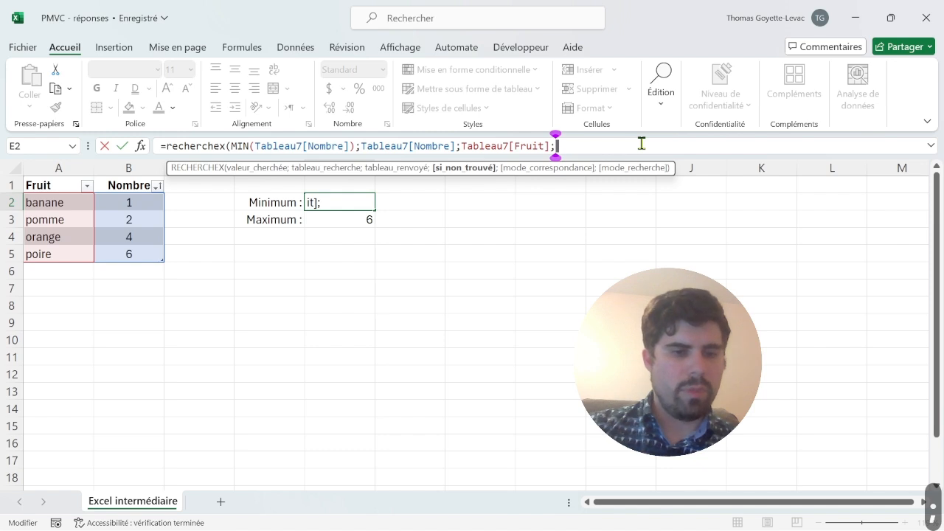
key(shift)
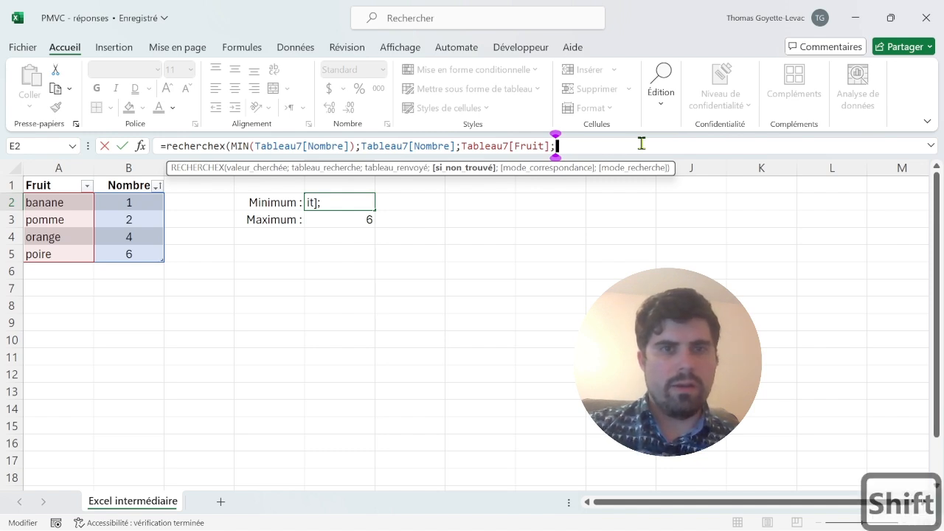
text("")
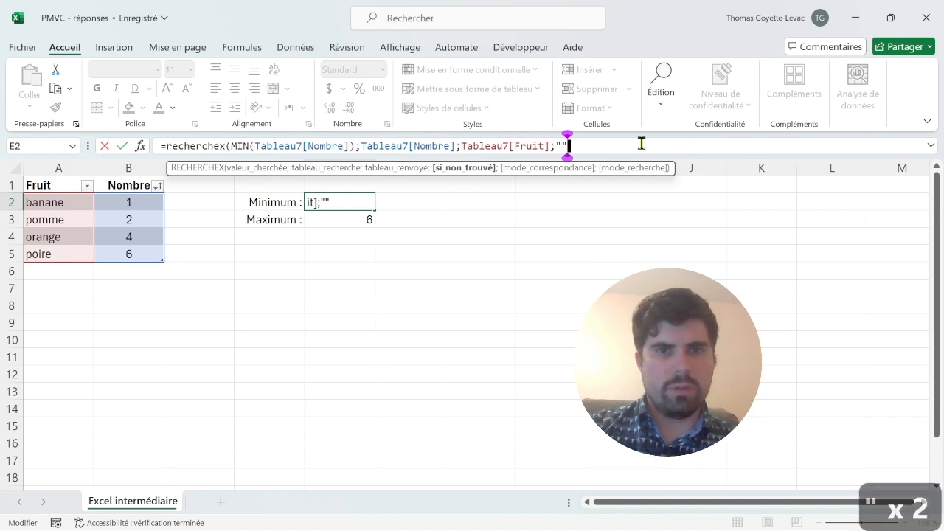
text())
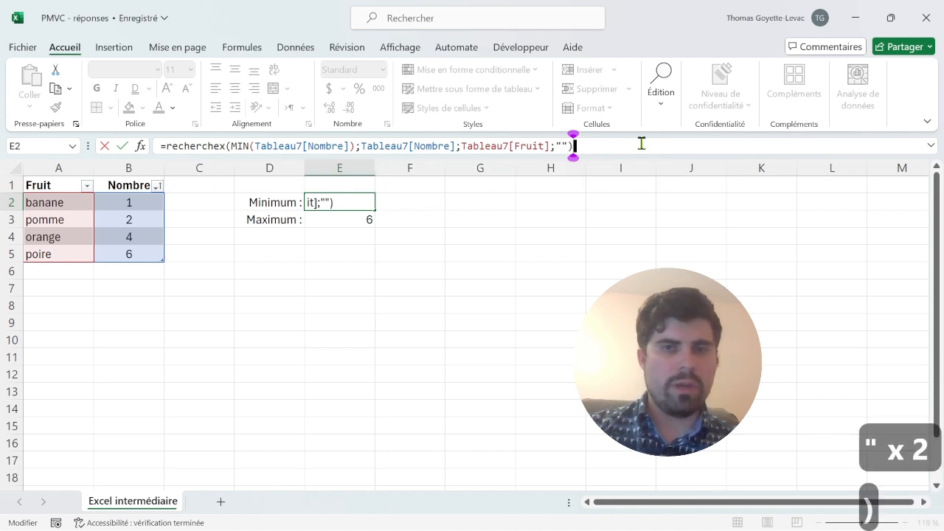
key(Return)
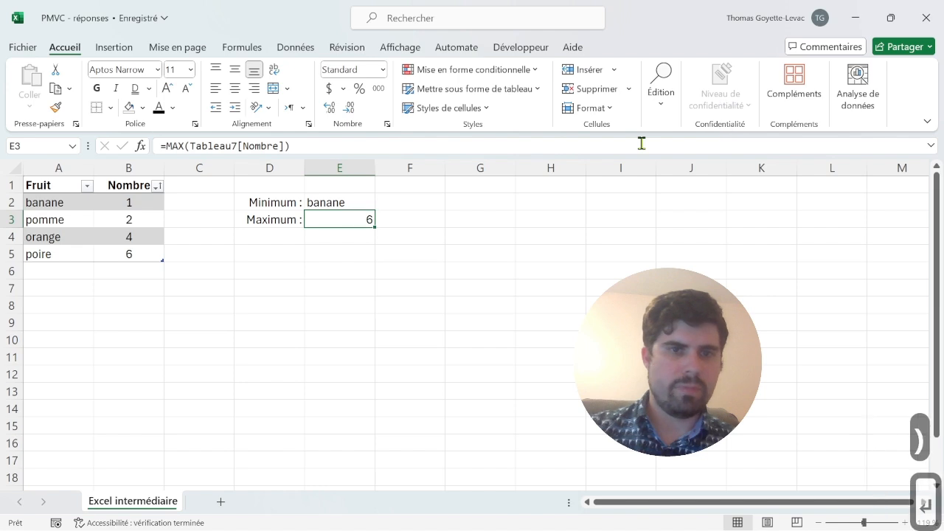
- Copy the RECHERCHEX formula from cell E2 down into cell E3
key(Up)
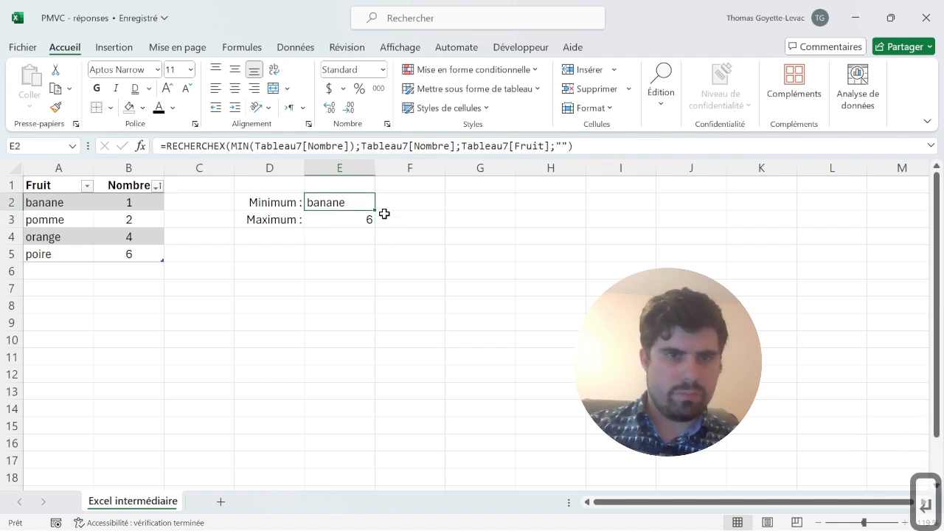
drag(376, 210, 375, 231)
click(362, 219)
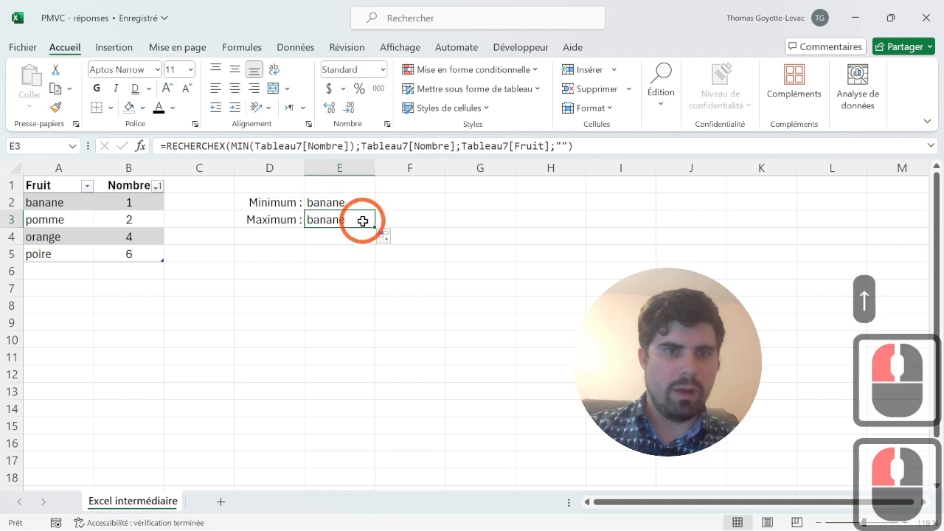
- Replace MIN with MAX in the RECHERCHEX formula of cell E3
click(247, 146)
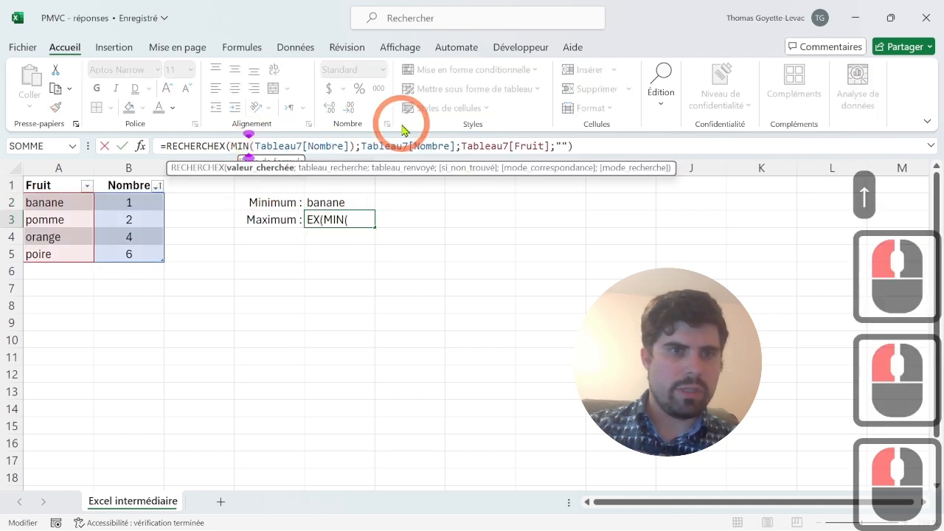
key(BackSpace)
key(BackSpace)
text(ax)
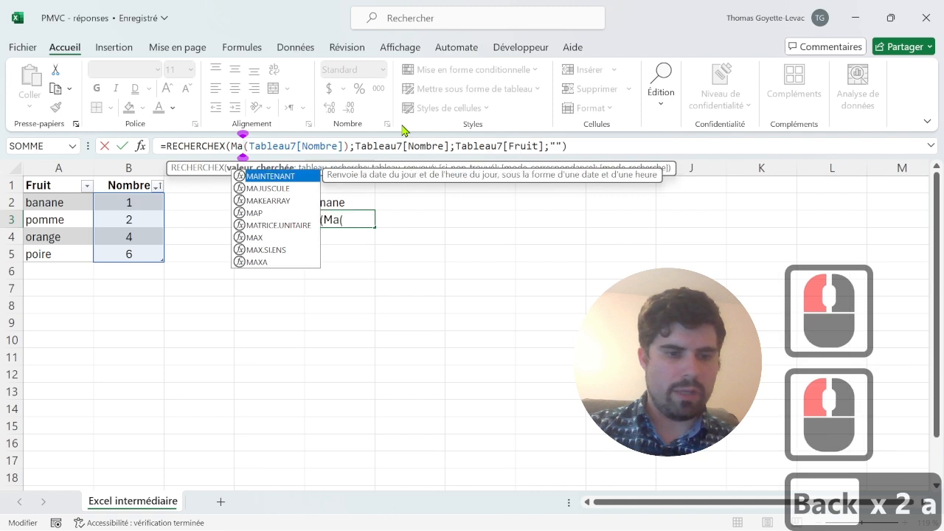
key(Return)
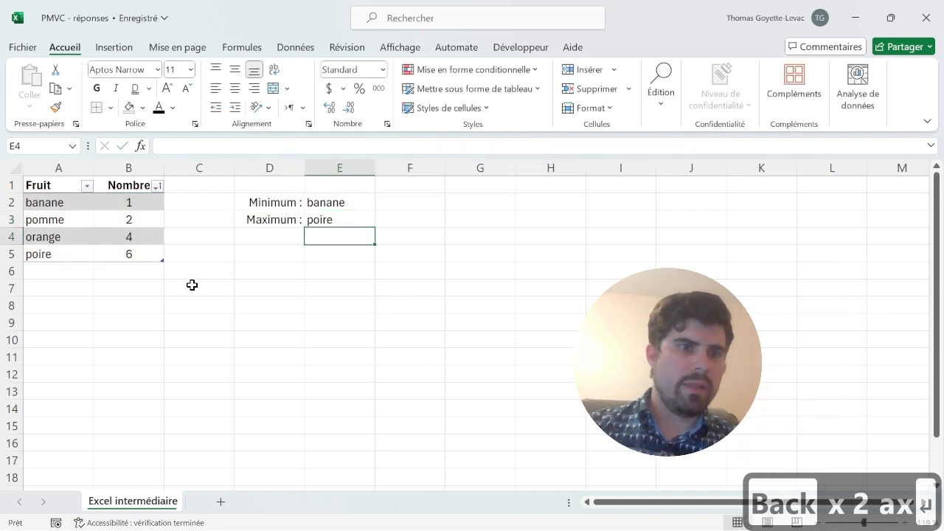
- Add a new row to the fruit table in row 6 with Fruit "bleuets" and Nombre 200
click(79, 273)
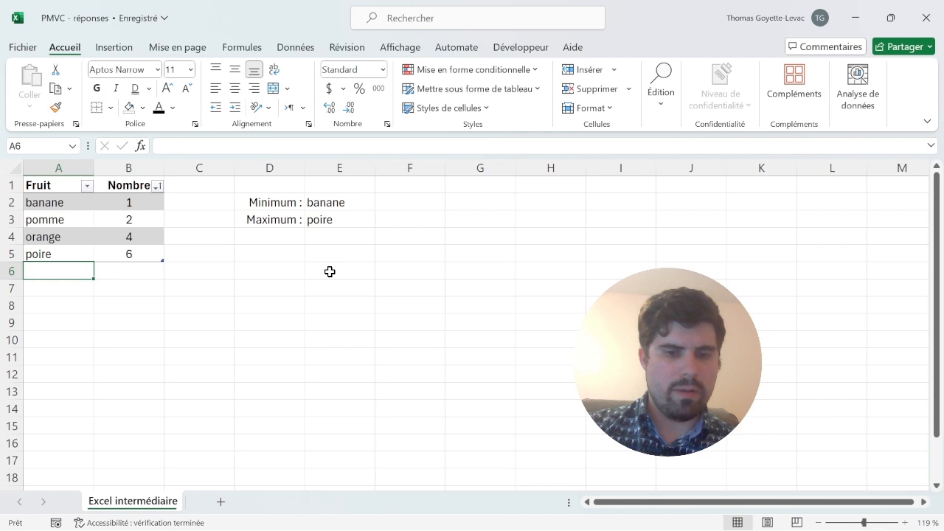
text(bleu)
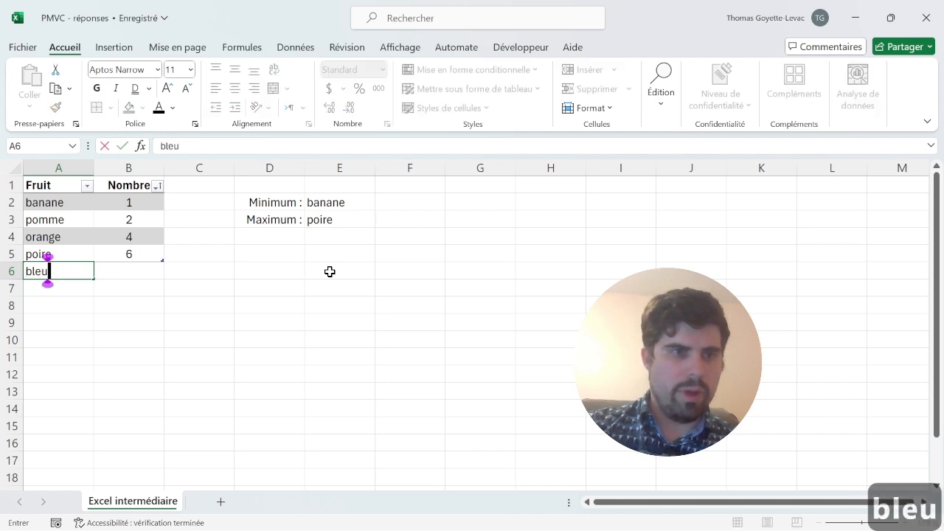
text(ets)
key(Return)
key(Up)
key(Right)
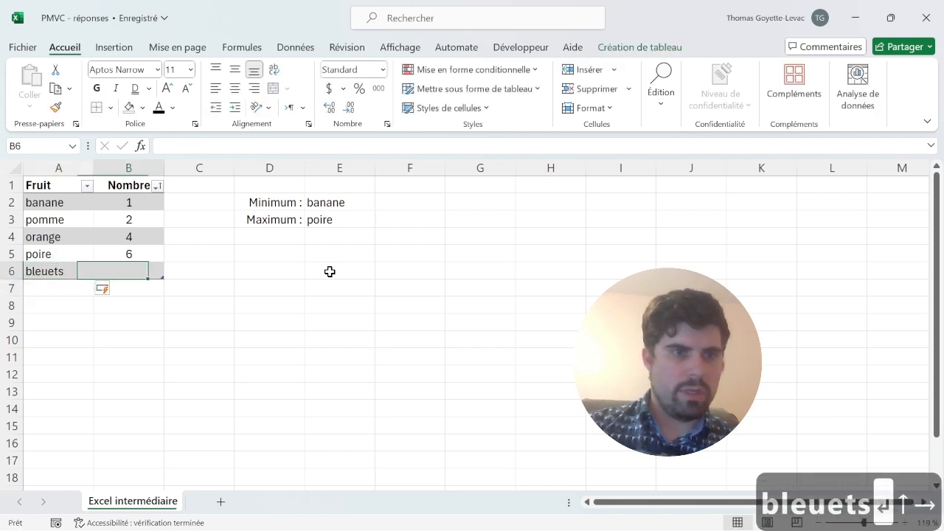
text(200)
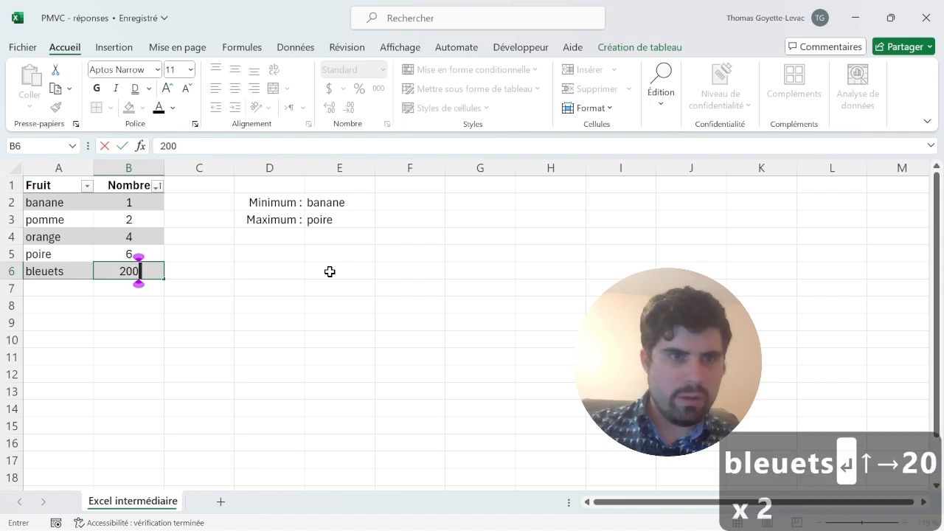
key(Return)
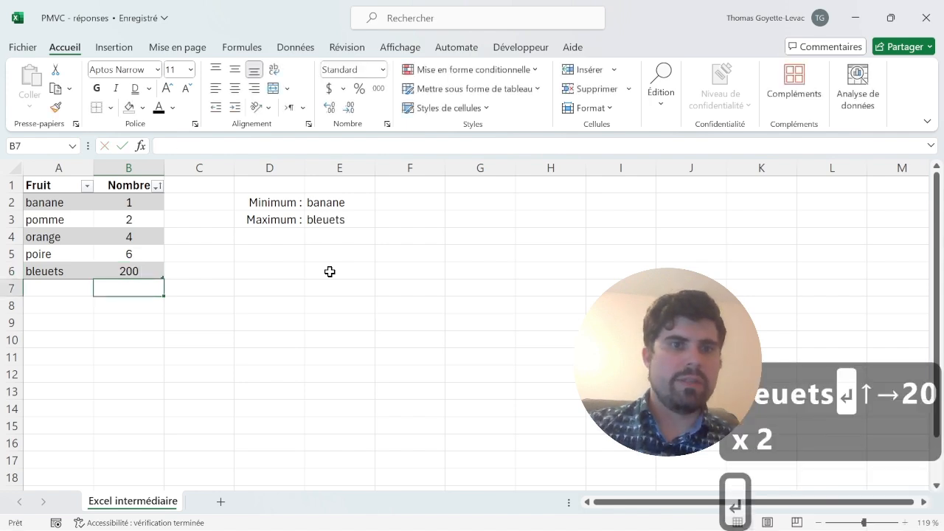
- Trace the dependents and the precedents of the maximum formula in cell E3
click(326, 230)
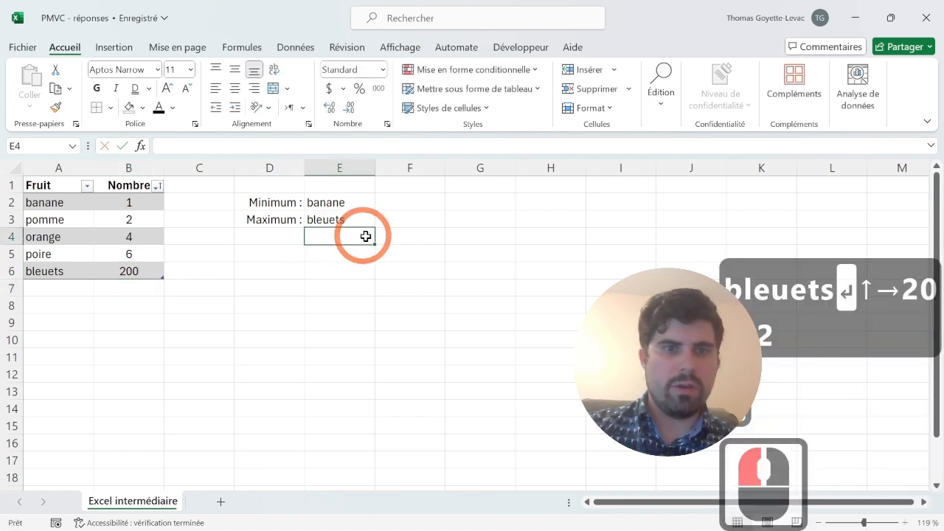
click(361, 216)
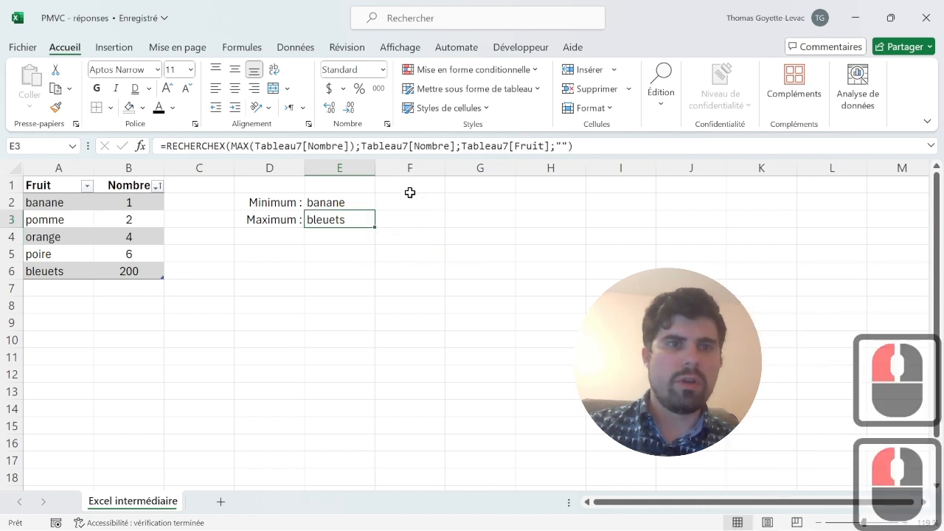
click(254, 46)
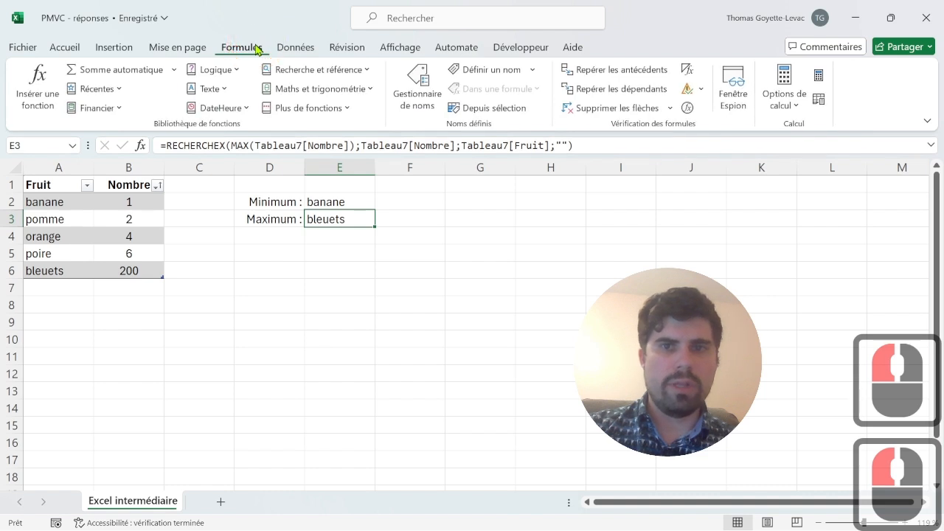
click(644, 90)
click(470, 314)
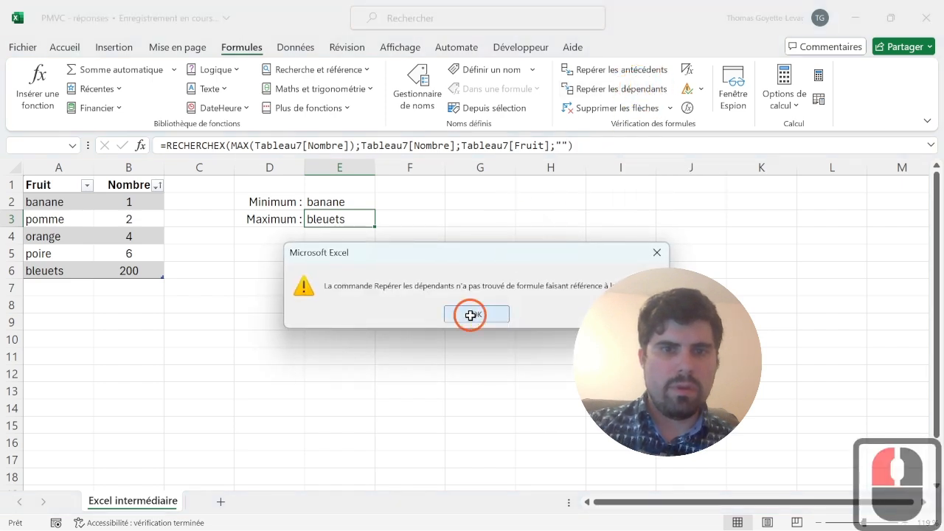
click(640, 71)
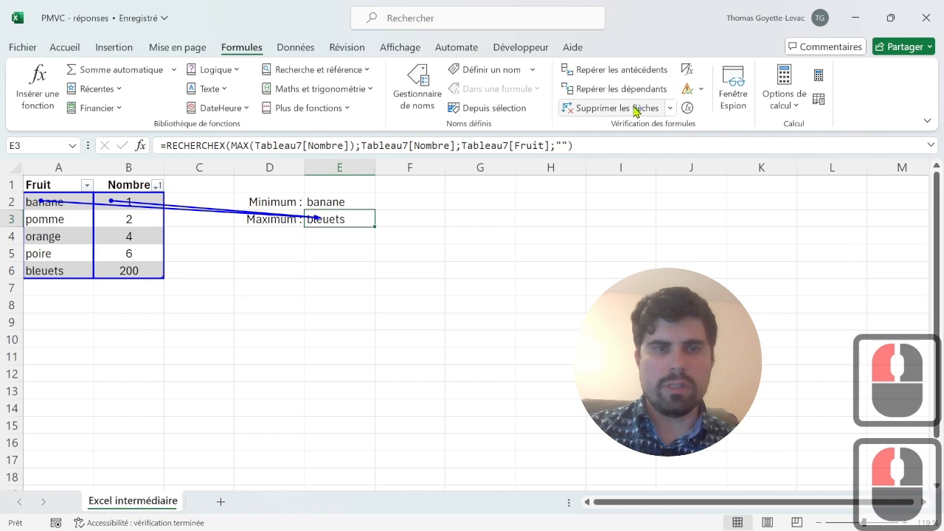
- Trace the precedents of the minimum formula in cell E2, and remove all tracing arrows from the sheet
click(351, 199)
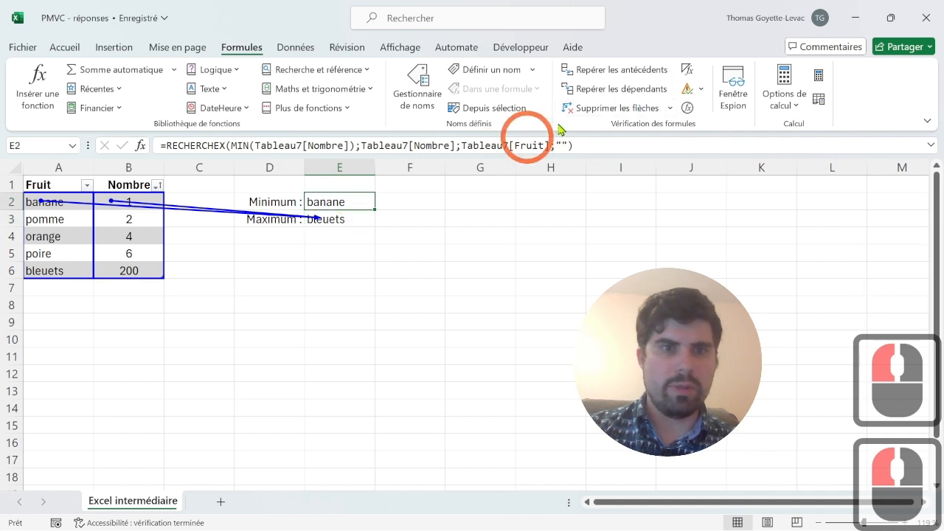
click(613, 71)
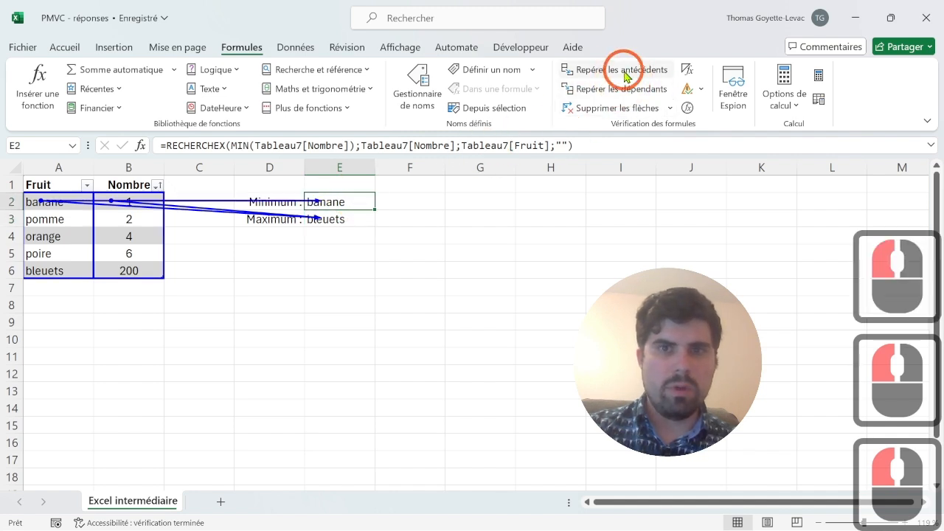
click(617, 108)
click(620, 110)
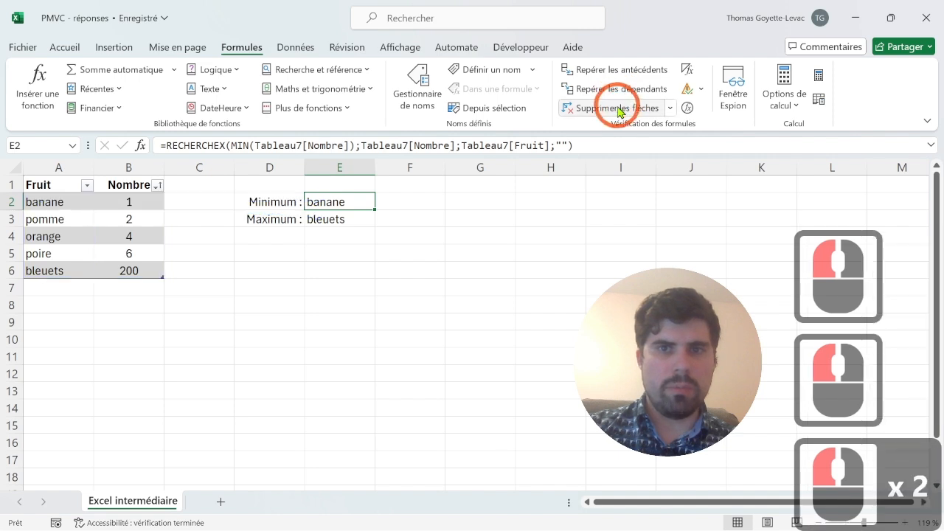
- Trace the dependents of the bleuets quantity in cell B6, and clear the resulting arrows
click(135, 270)
double_click(640, 87)
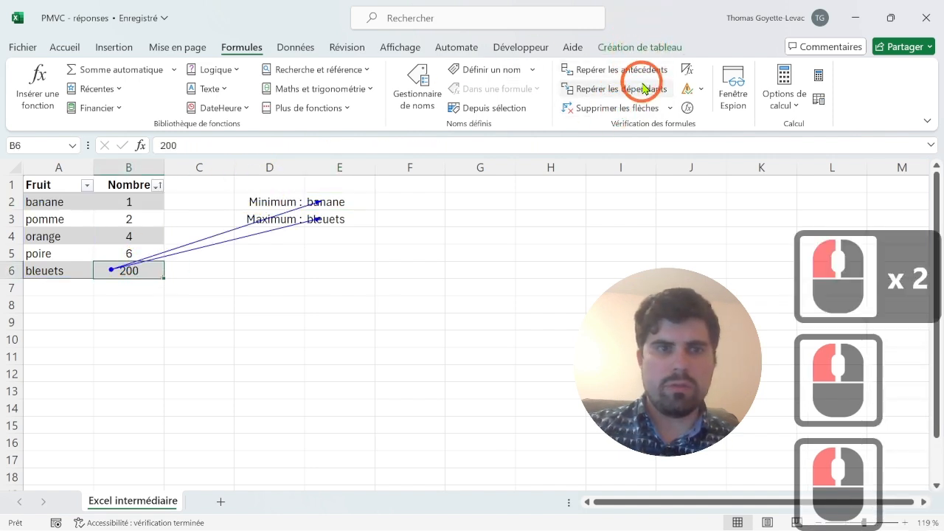
click(615, 109)
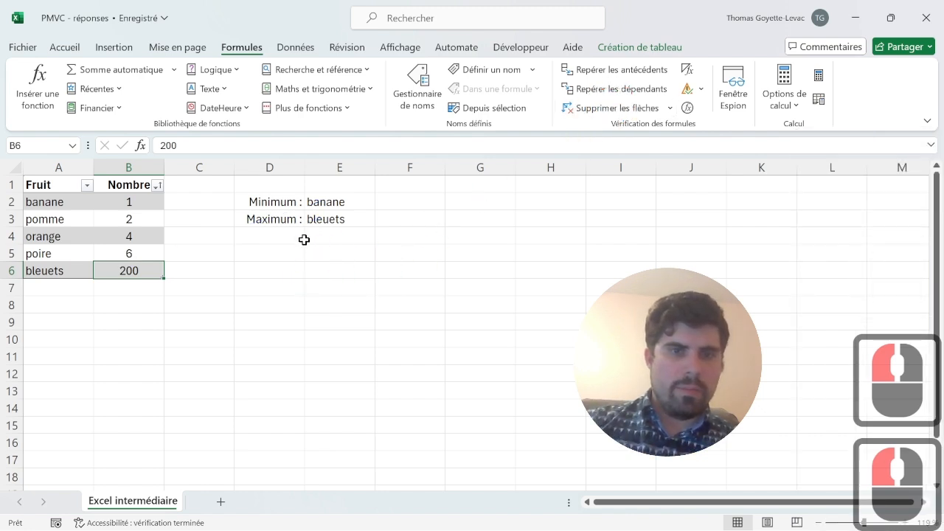
- Enter the formula =E2&" "&E3 in cell D5 to join both results with a space, and move it to cell E5
click(291, 258)
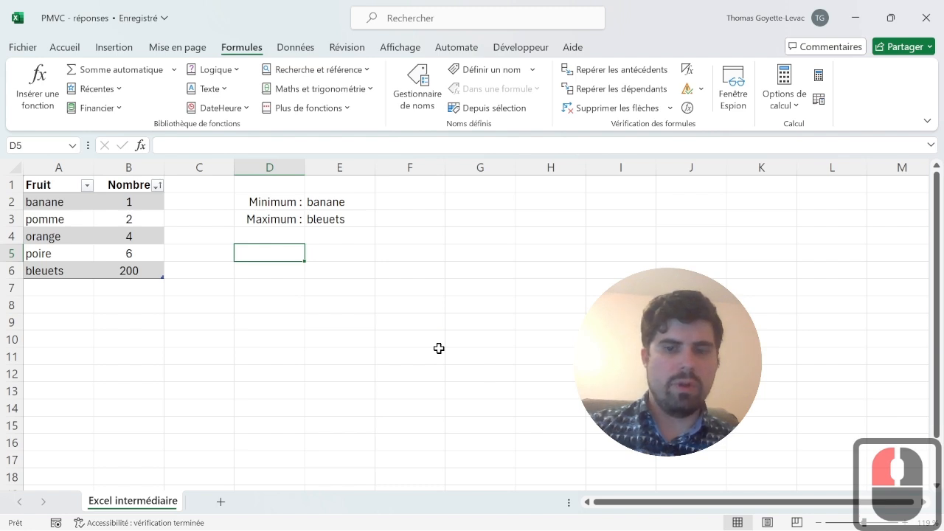
text(=)
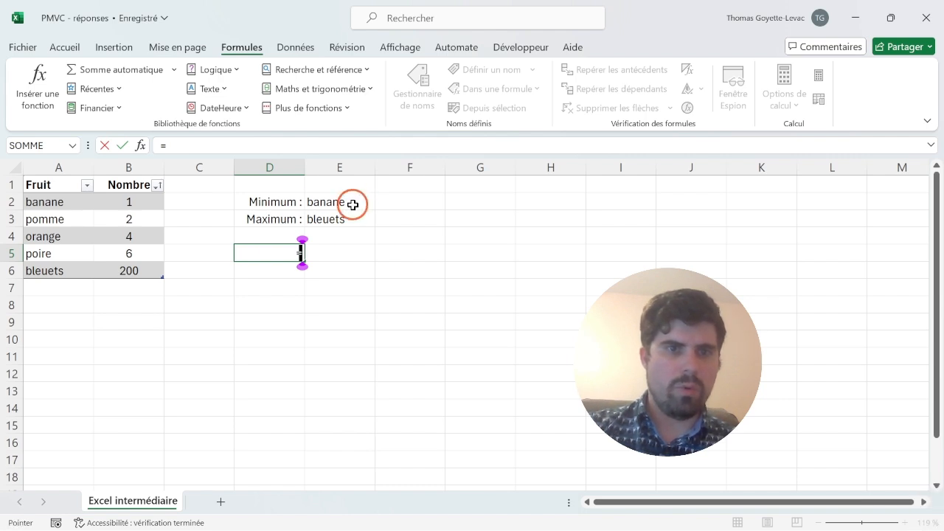
click(353, 204)
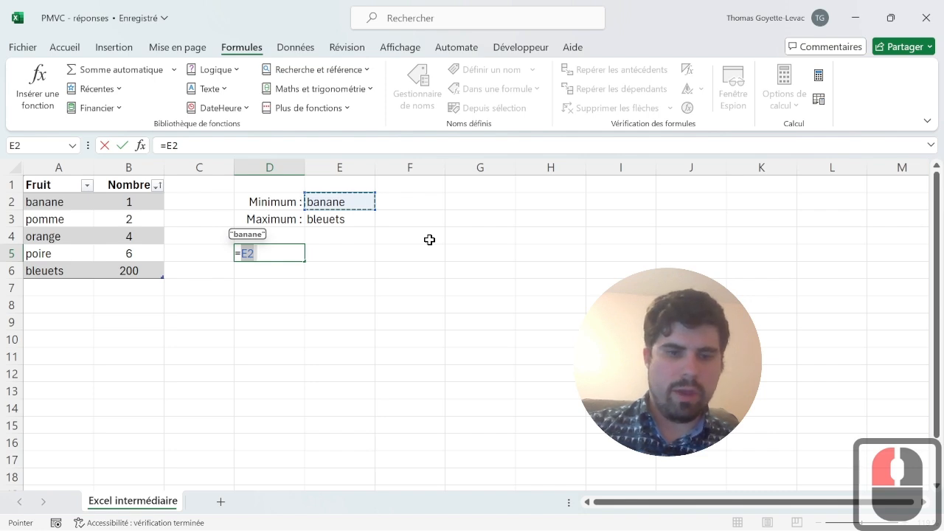
text(&)
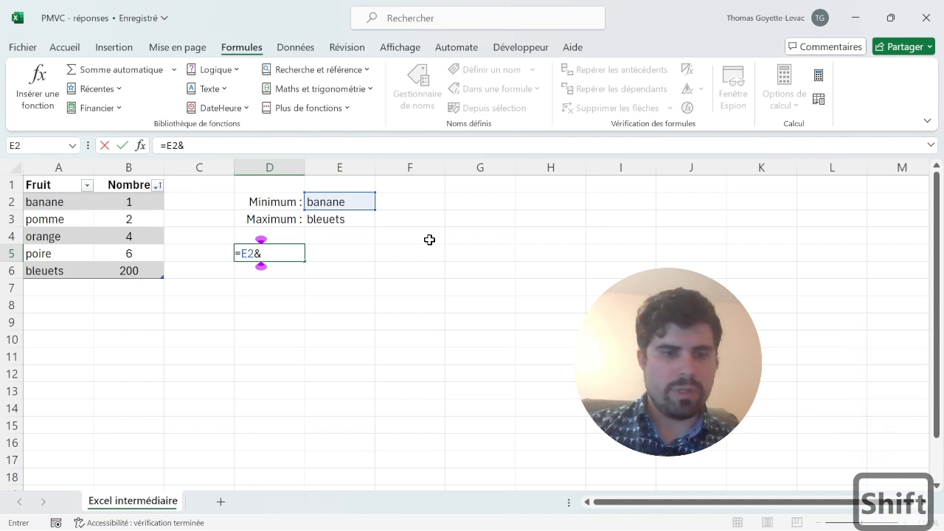
text(")
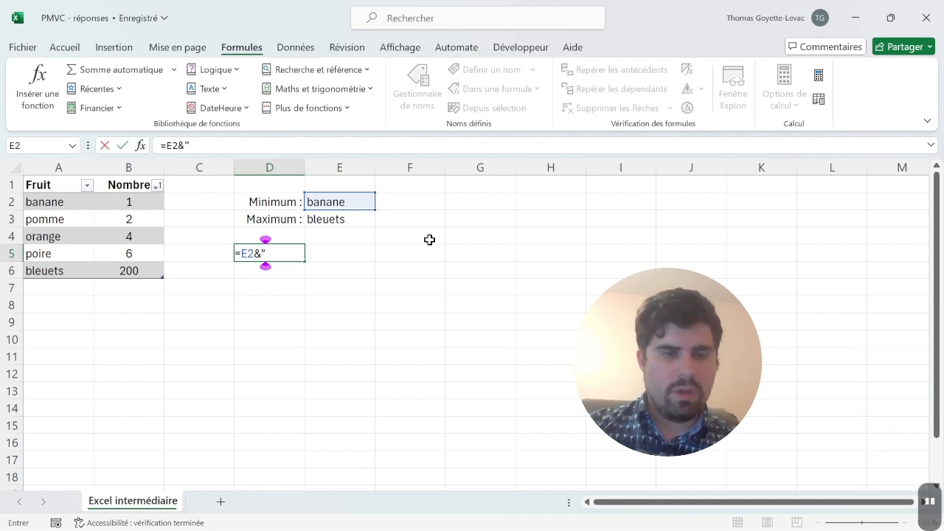
text( ")
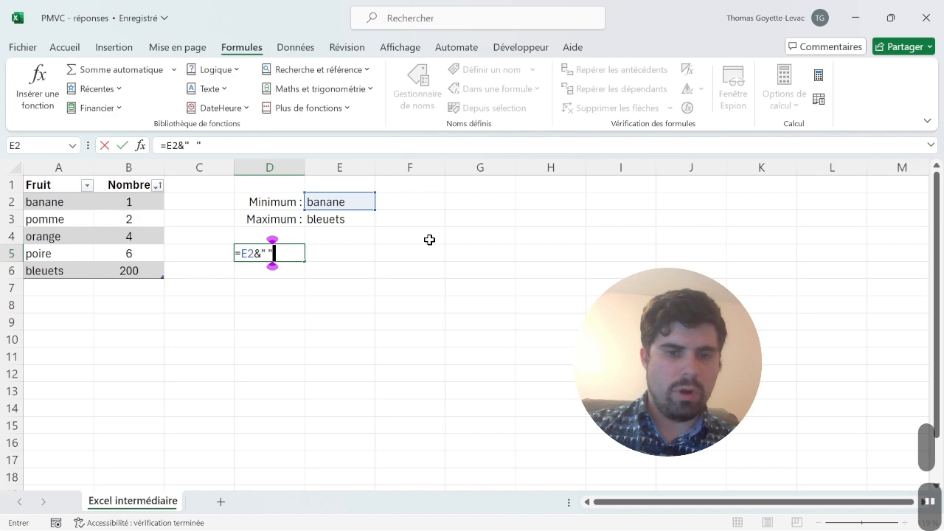
text(&)
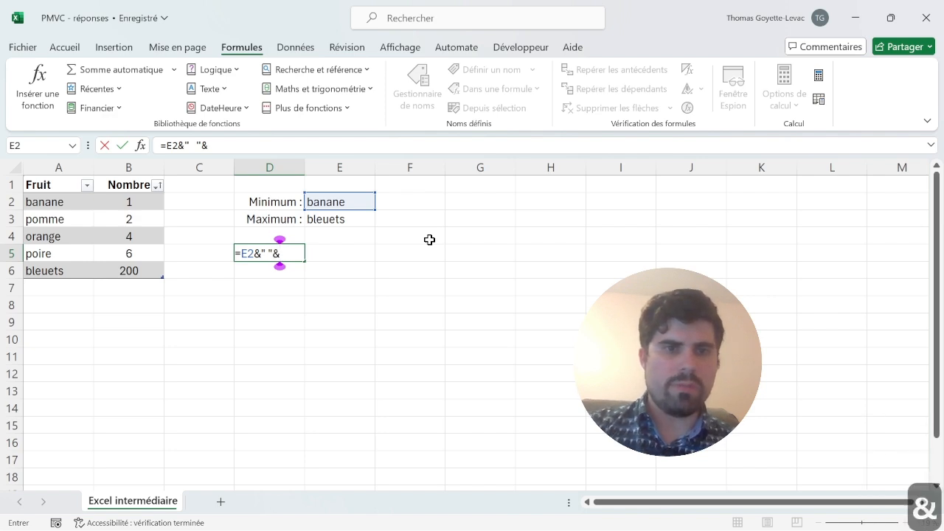
click(343, 219)
key(Return)
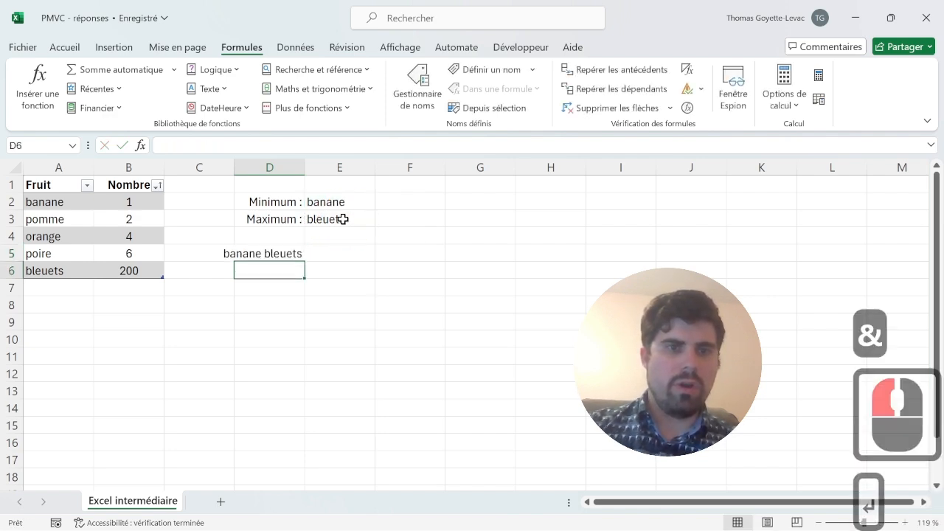
click(281, 249)
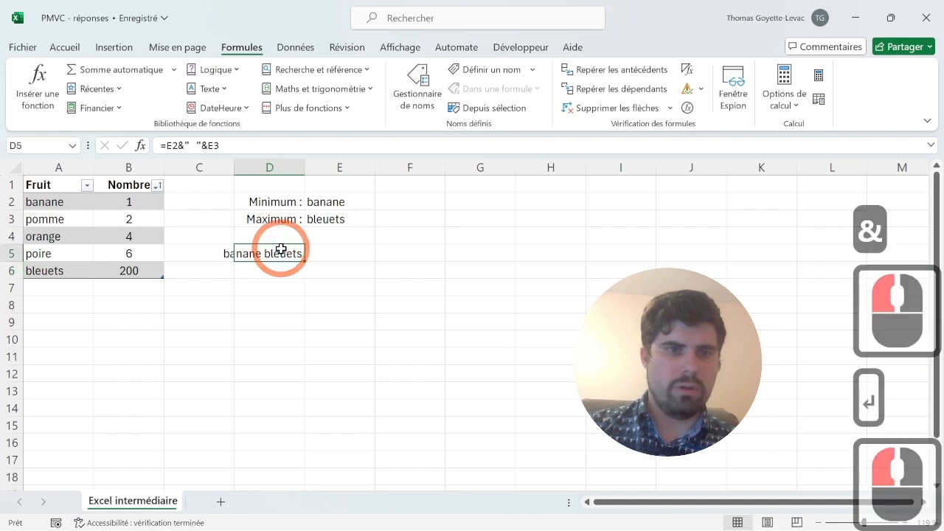
drag(281, 245, 314, 253)
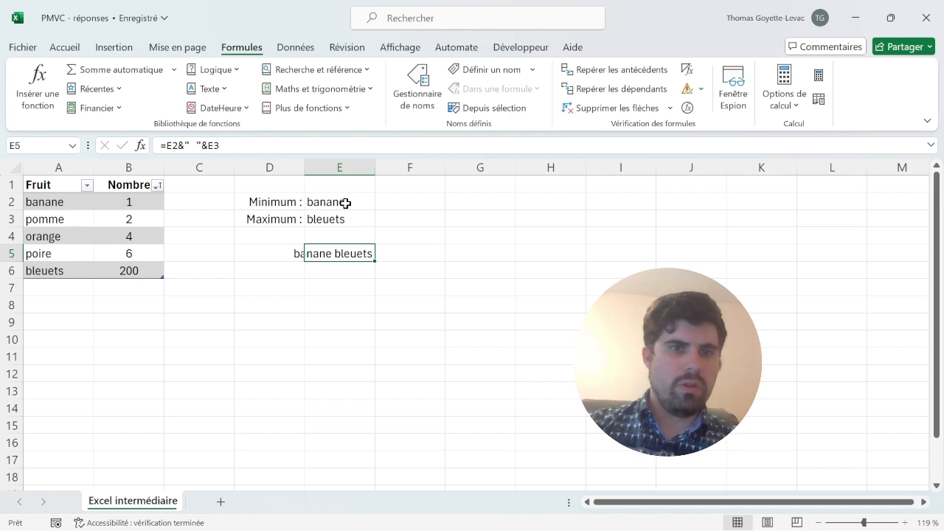
- Name cell E2, which holds the minimum formula, "Minimum"
drag(273, 202, 343, 200)
click(344, 200)
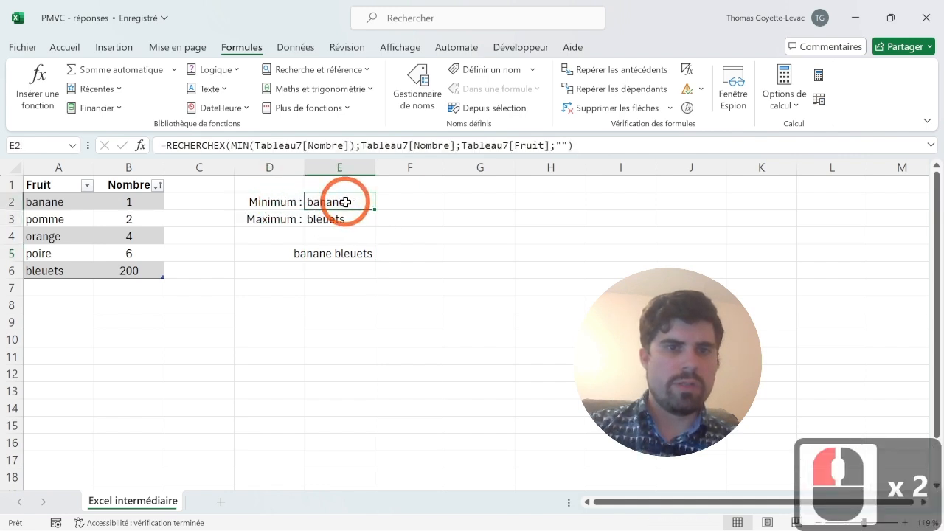
click(13, 146)
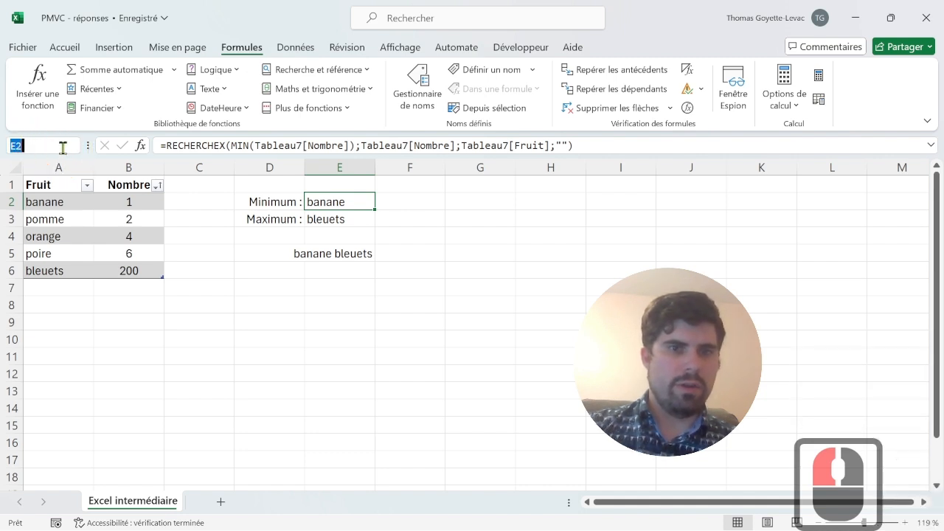
text(Min)
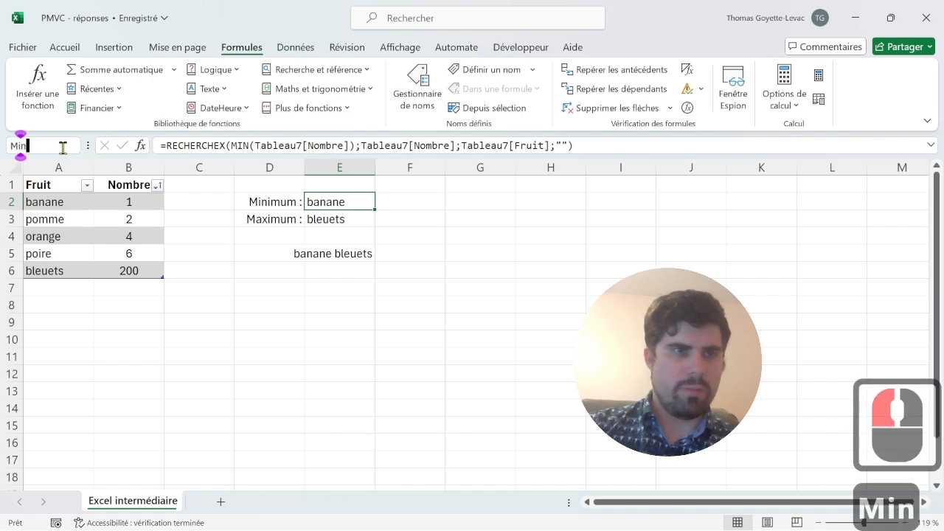
text(imum)
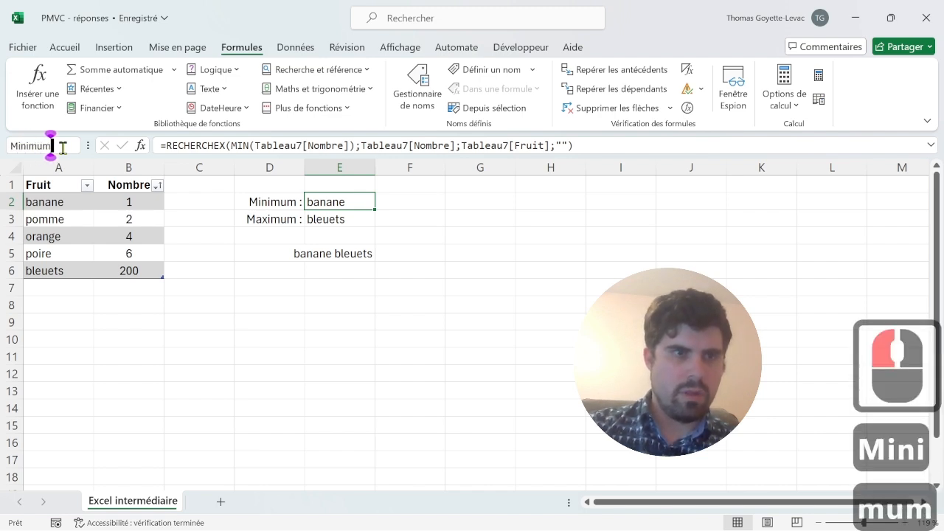
key(Return)
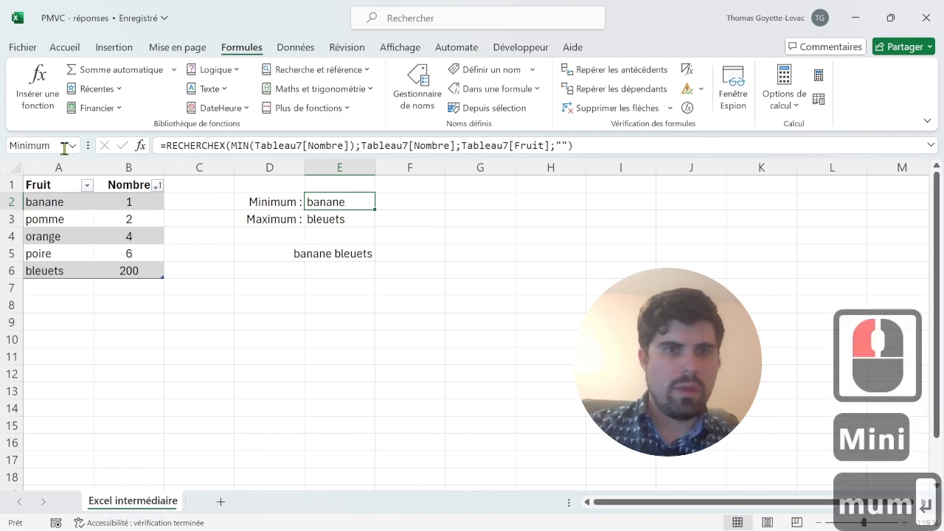
- Create names for the results in D2:E3 from the selection's left column only, excluding the top row, and check the named cells
drag(322, 196, 281, 219)
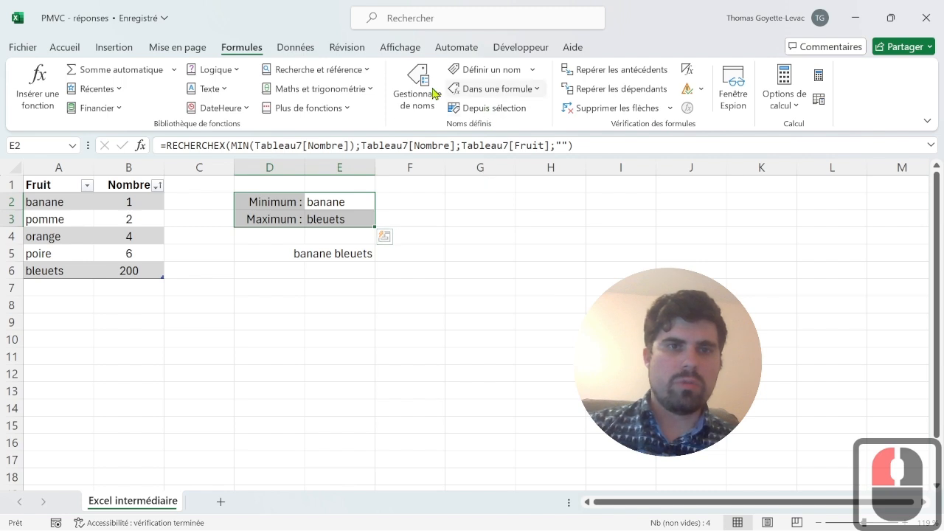
click(514, 111)
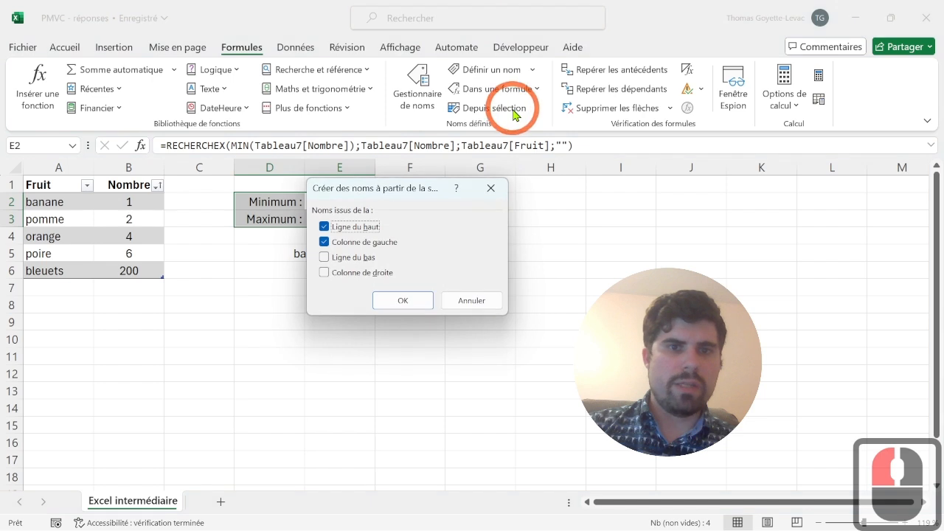
click(361, 228)
click(403, 299)
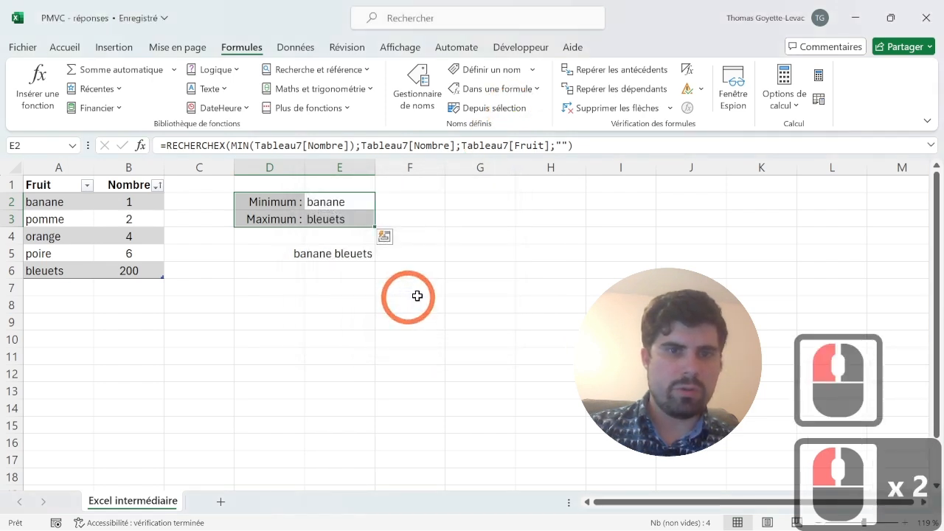
click(347, 213)
click(351, 204)
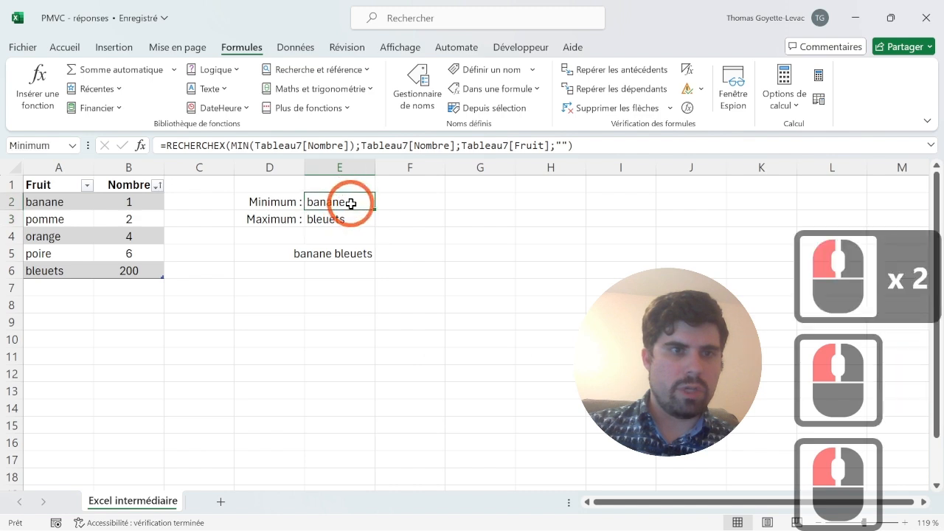
- Replace the E2 reference in the joining formula of cell E5 with the named cell Minimum
click(356, 264)
click(354, 254)
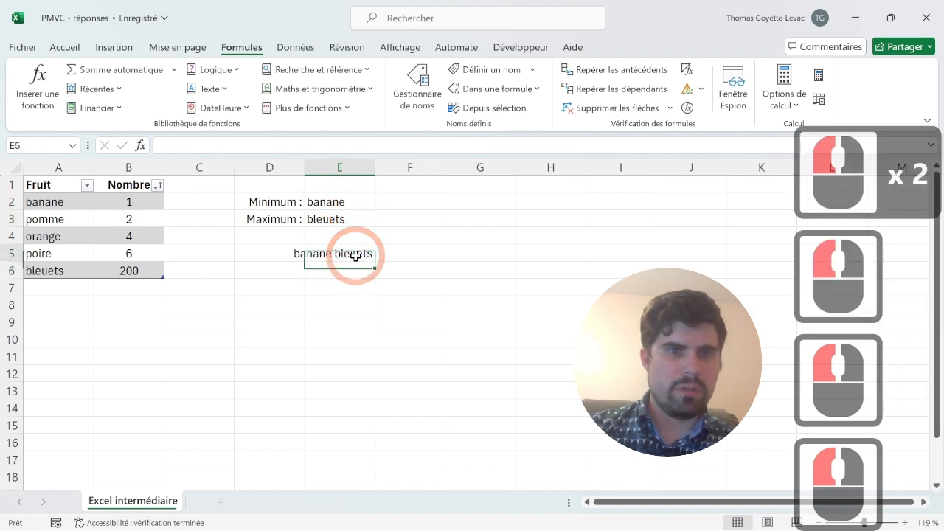
click(181, 145)
key(BackSpace)
key(BackSpace)
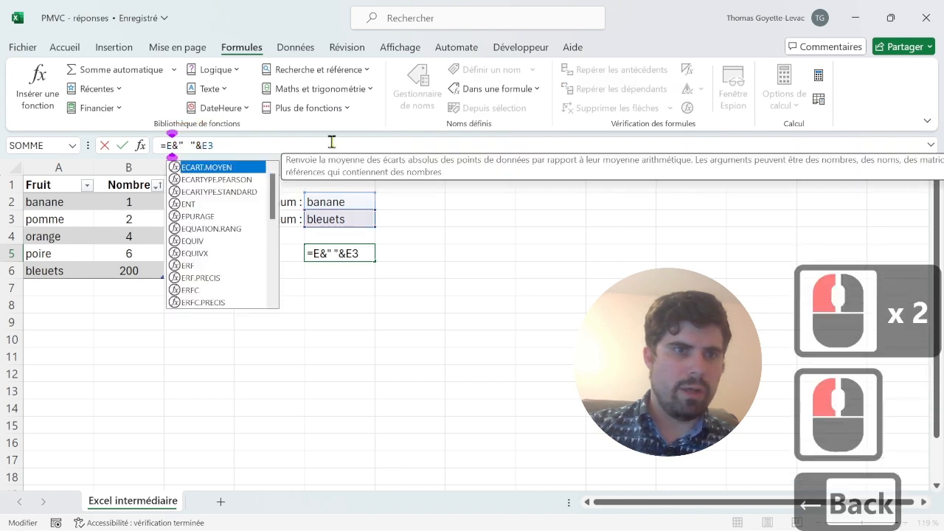
click(340, 193)
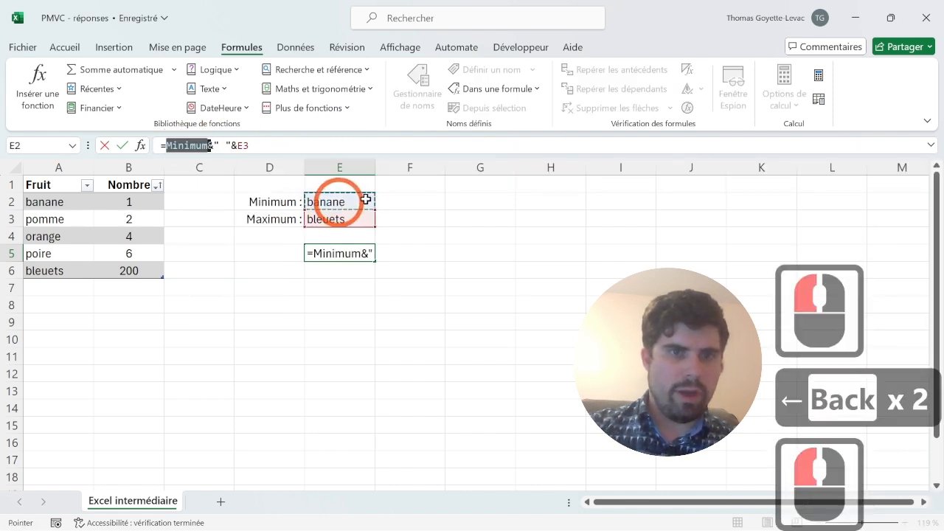
- Remove the E3 reference from the end of the joining formula in cell E5
click(259, 141)
key(BackSpace)
key(BackSpace)
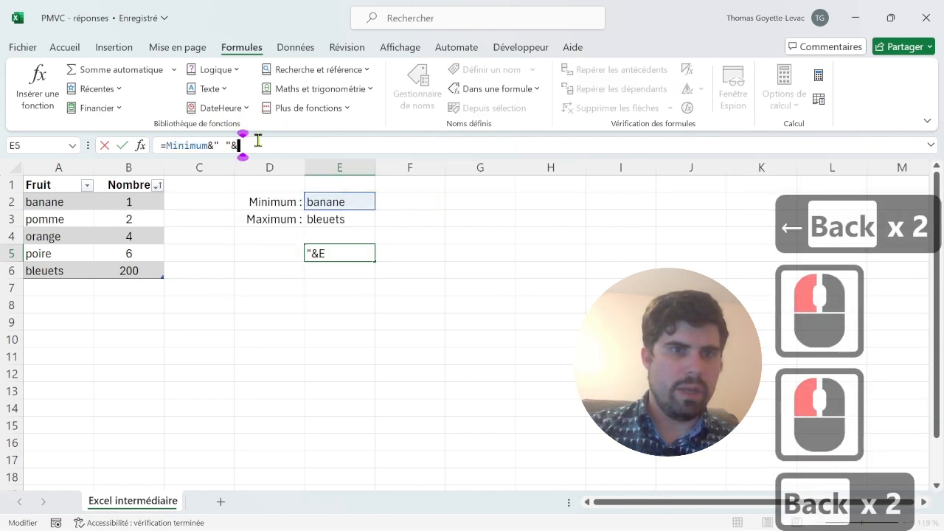